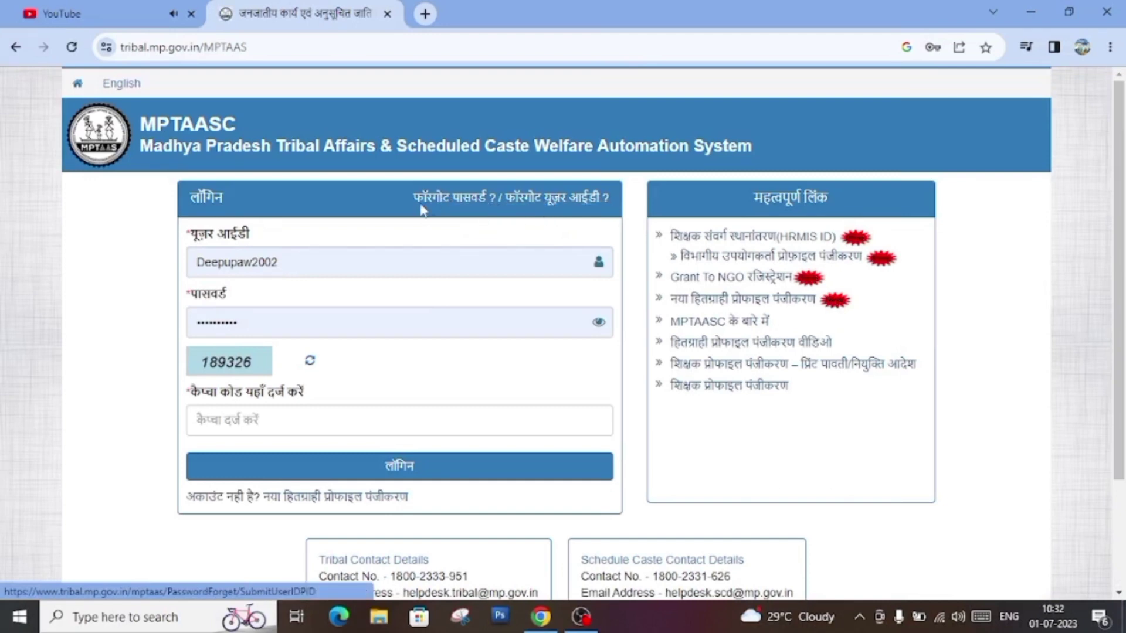
# Step: On the Forgot UserID page, select recovery 'Using Samagra ID & Caste Certificate'
pyautogui.click(564, 203)
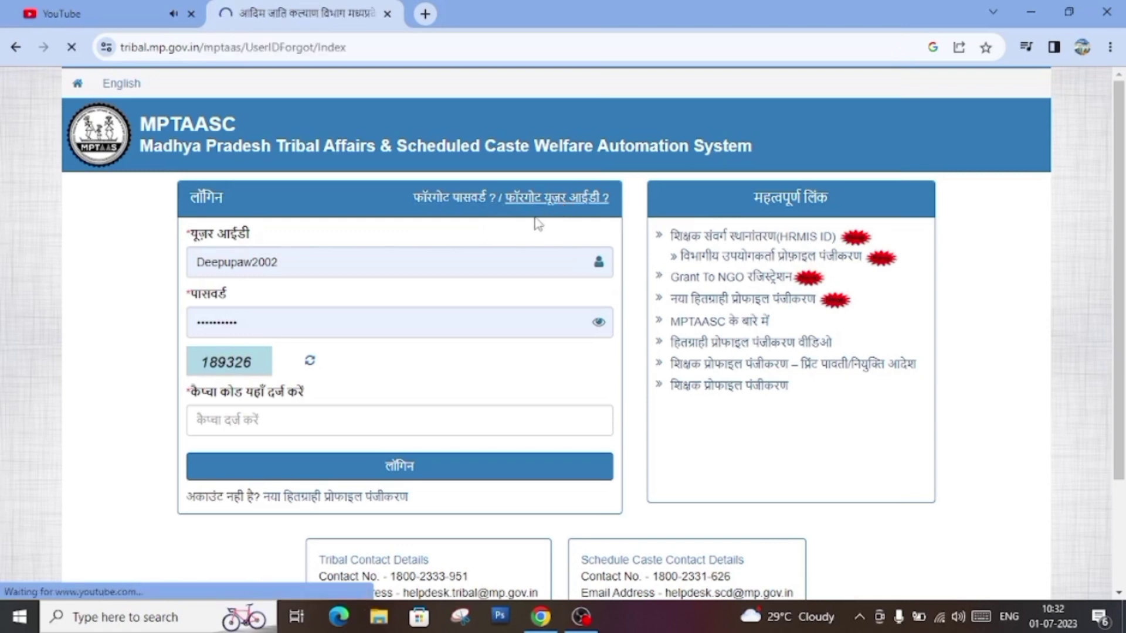
pyautogui.scroll(-2, 307, 238)
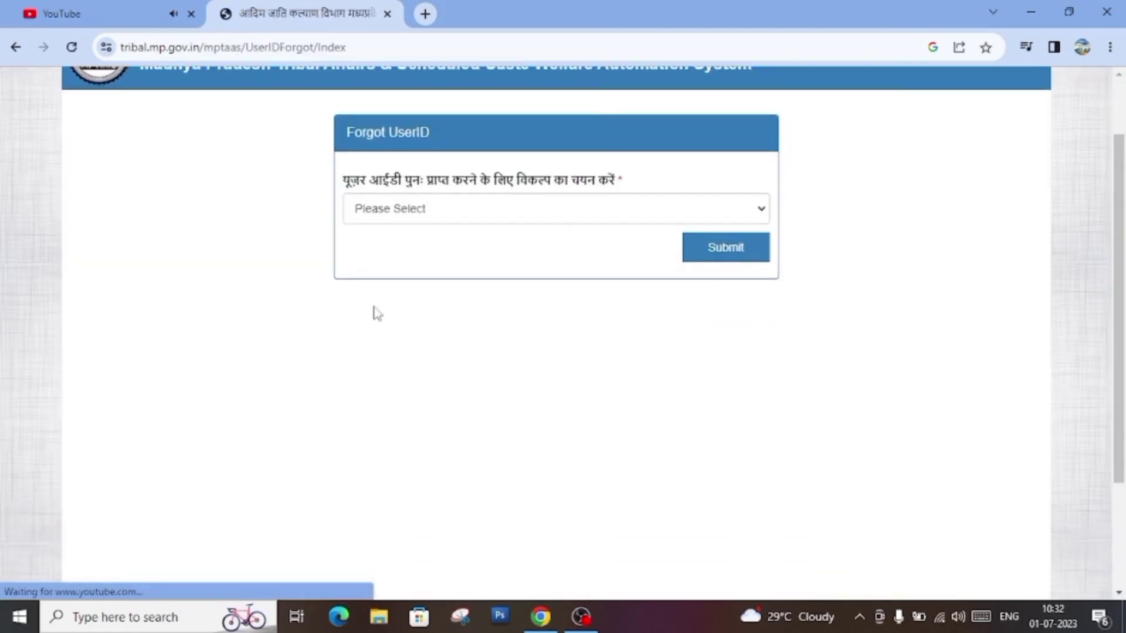
pyautogui.click(465, 223)
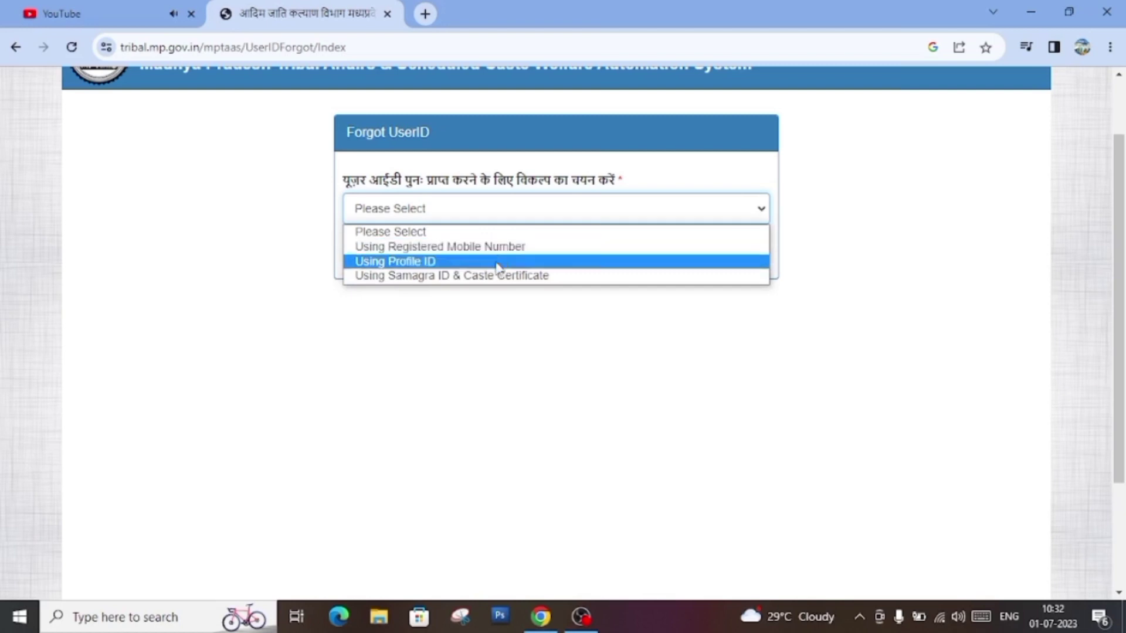
pyautogui.click(526, 288)
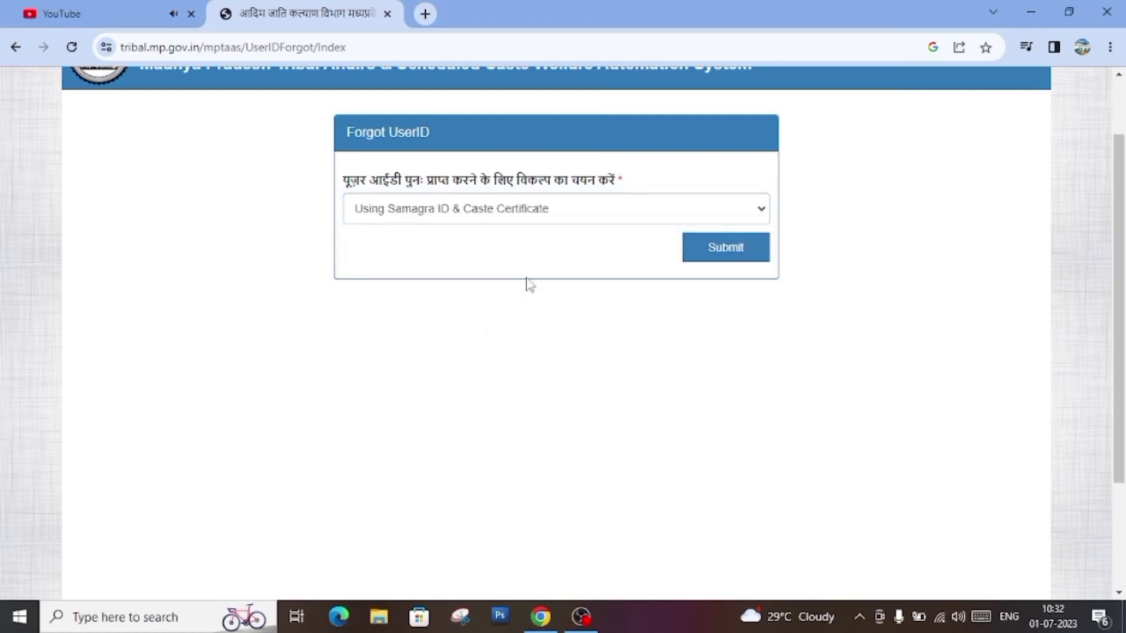
# Step: Enter the Samagra ID, the digital caste certificate number and the DD/MM/YYYY birth date in the recovery form
pyautogui.click(707, 258)
pyautogui.scroll(-2, 340, 450)
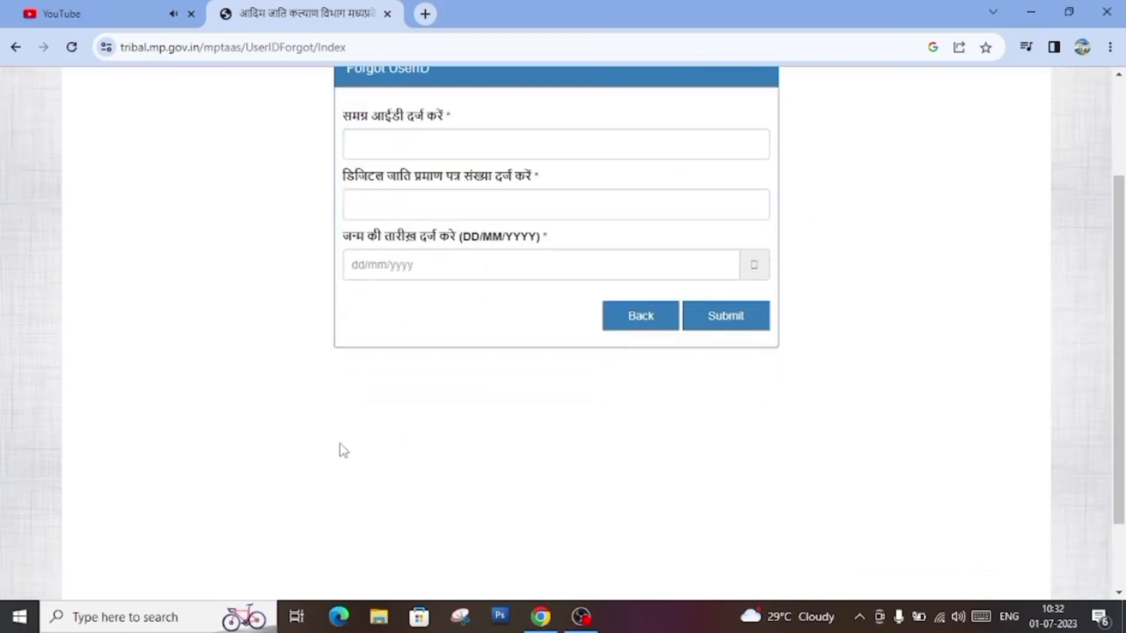
pyautogui.click(526, 137)
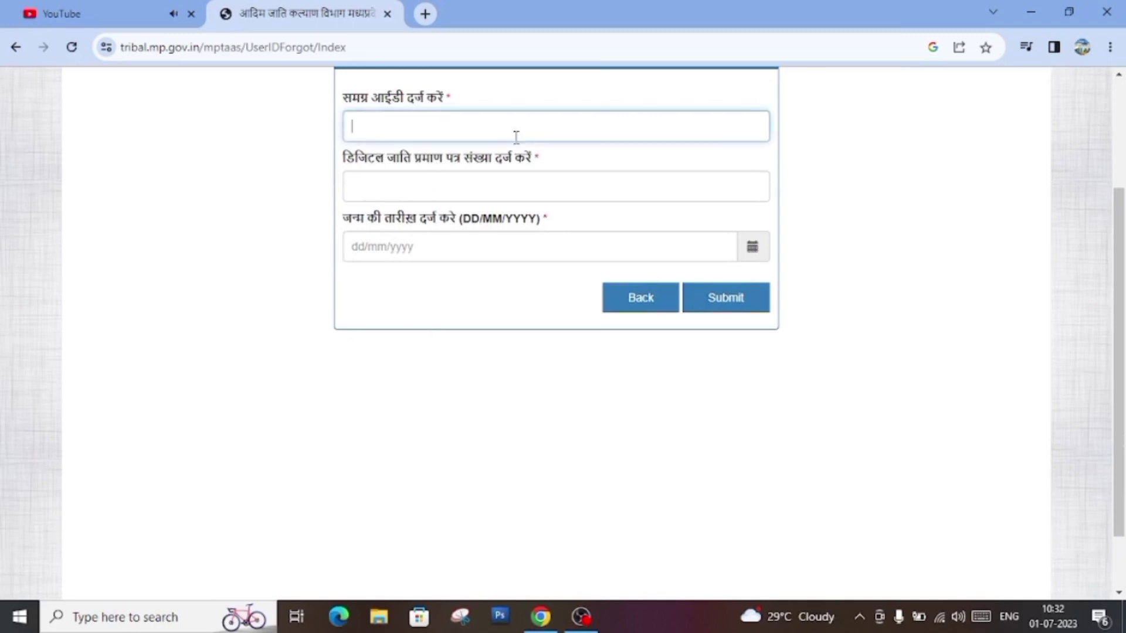
pyautogui.scroll(3, 610, 165)
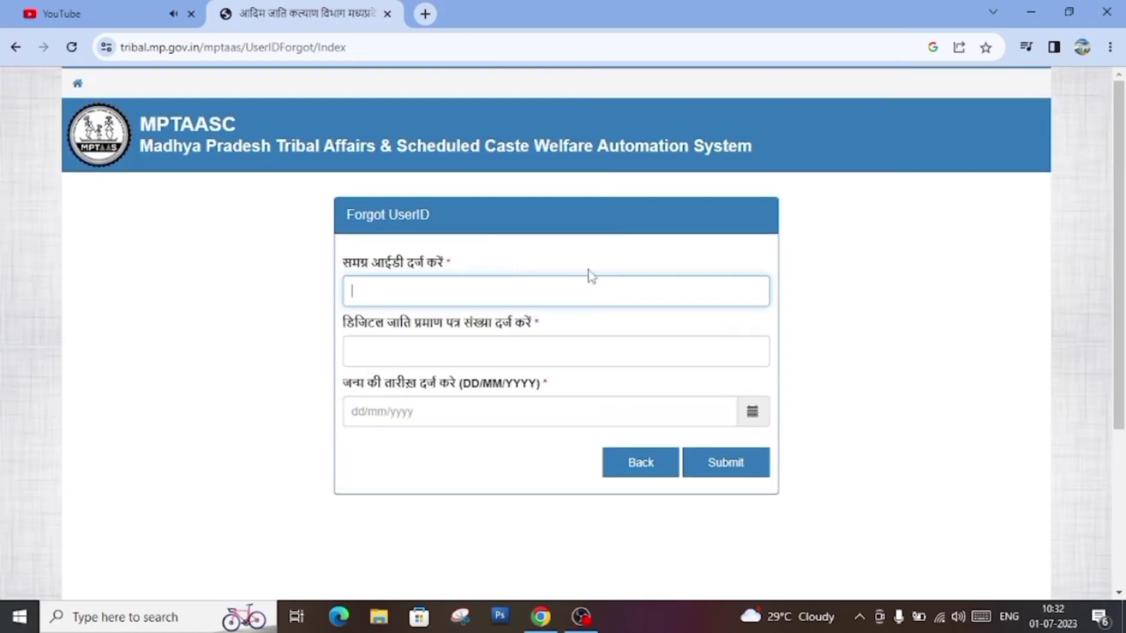
pyautogui.scroll(-2, 590, 275)
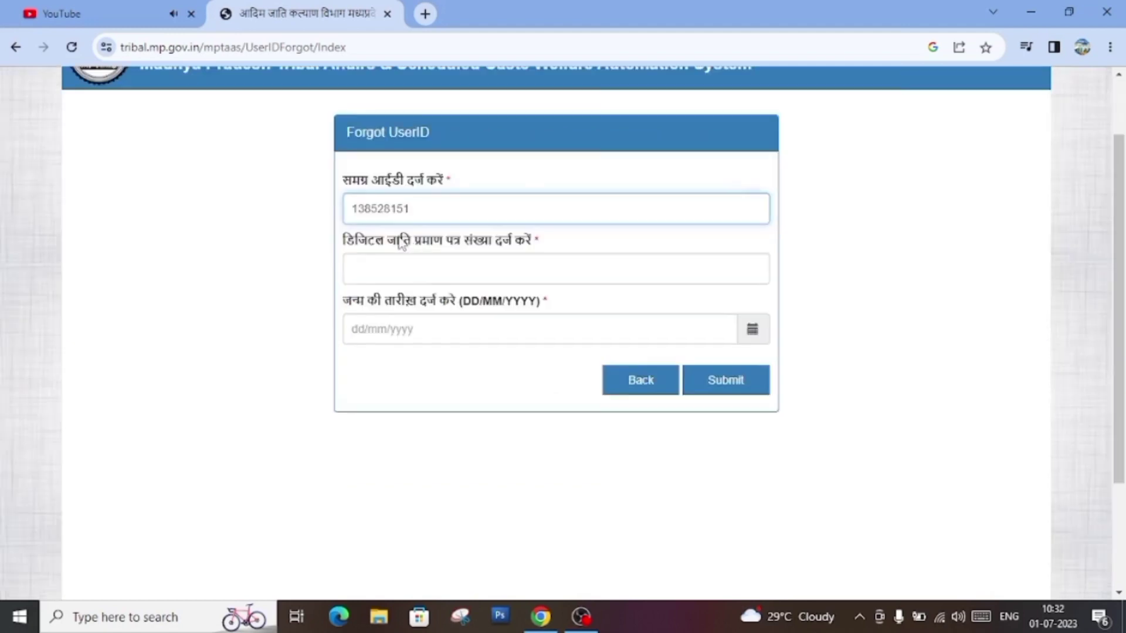
pyautogui.click(468, 276)
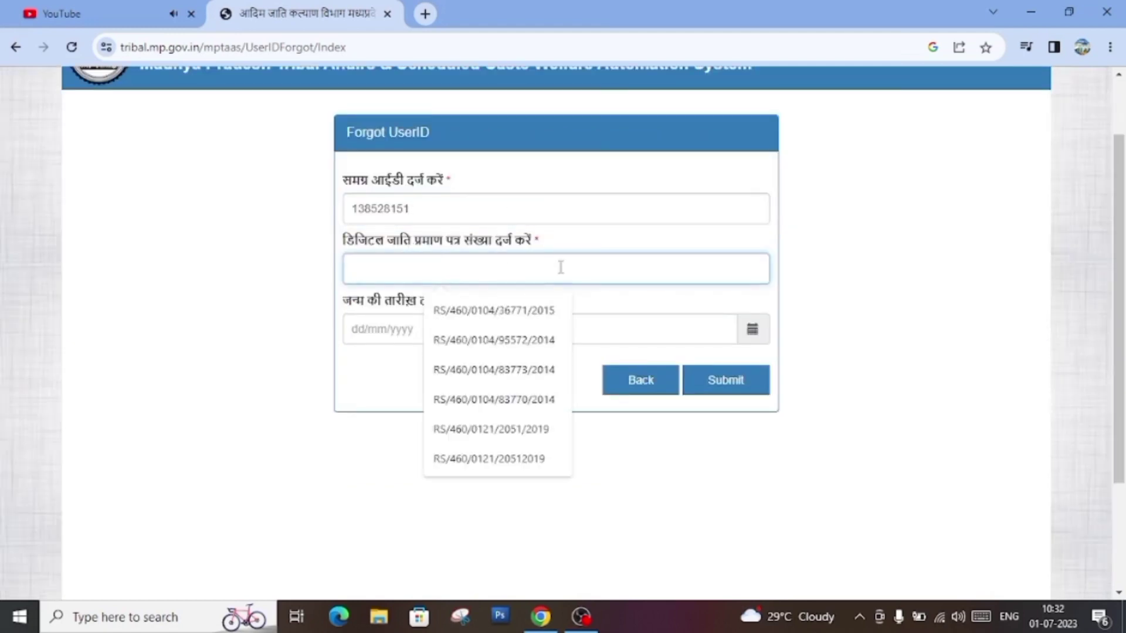
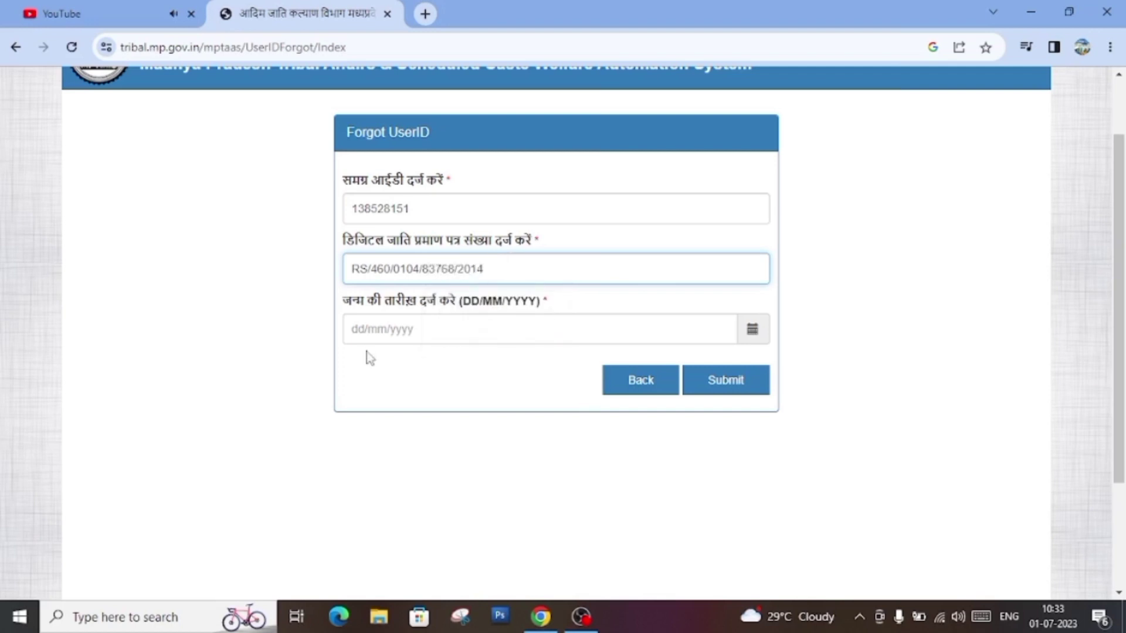
pyautogui.click(355, 332)
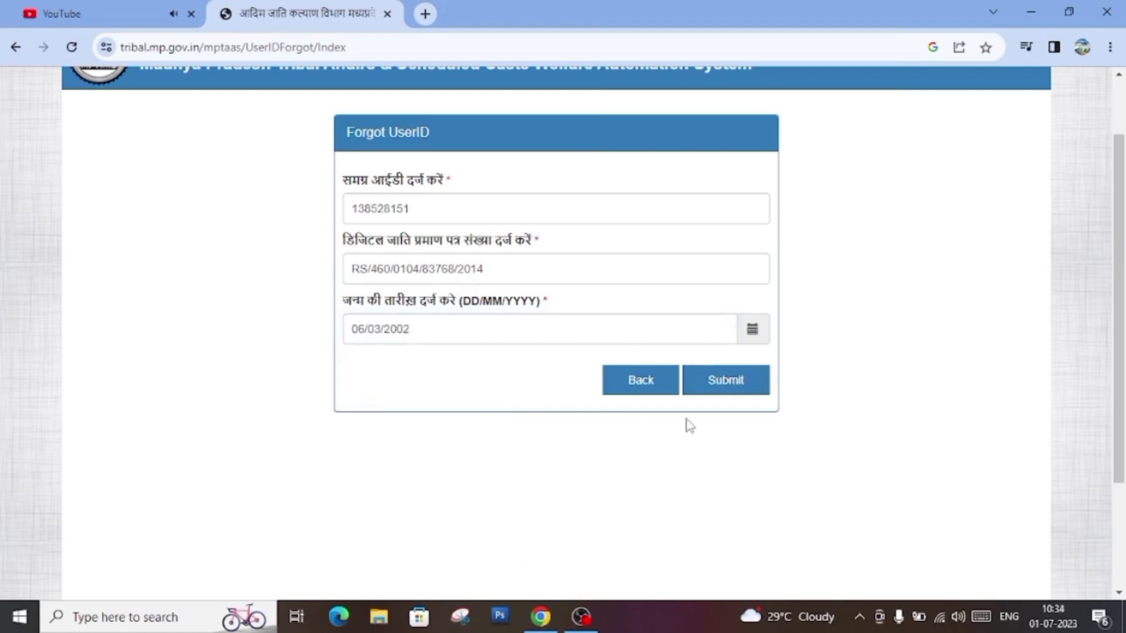
# Step: Submit the recovery details, copy the user ID shown in the message, and dismiss it with OK
pyautogui.click(730, 388)
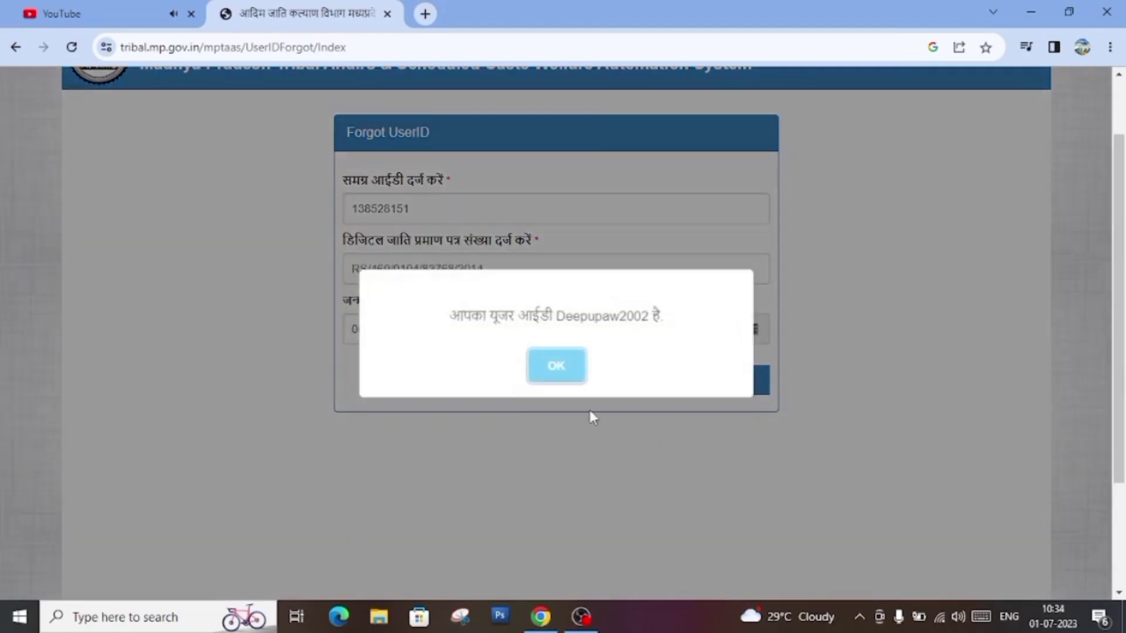
pyautogui.tripleClick(582, 320)
pyautogui.click(581, 320)
pyautogui.doubleClick(581, 320)
pyautogui.tripleClick(617, 316)
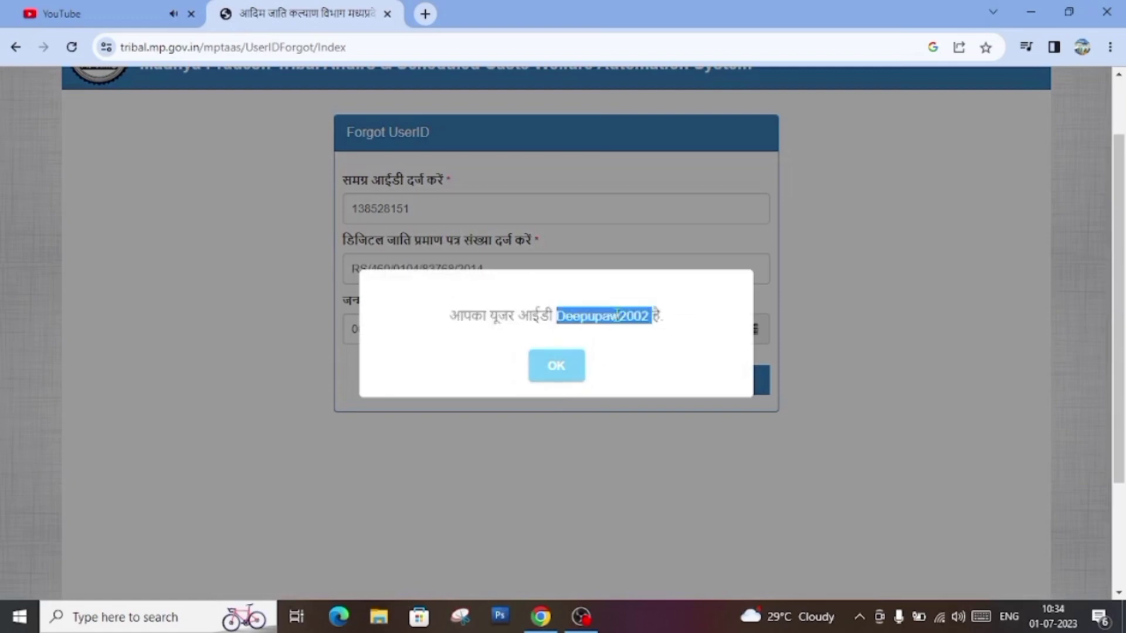
pyautogui.click(616, 315)
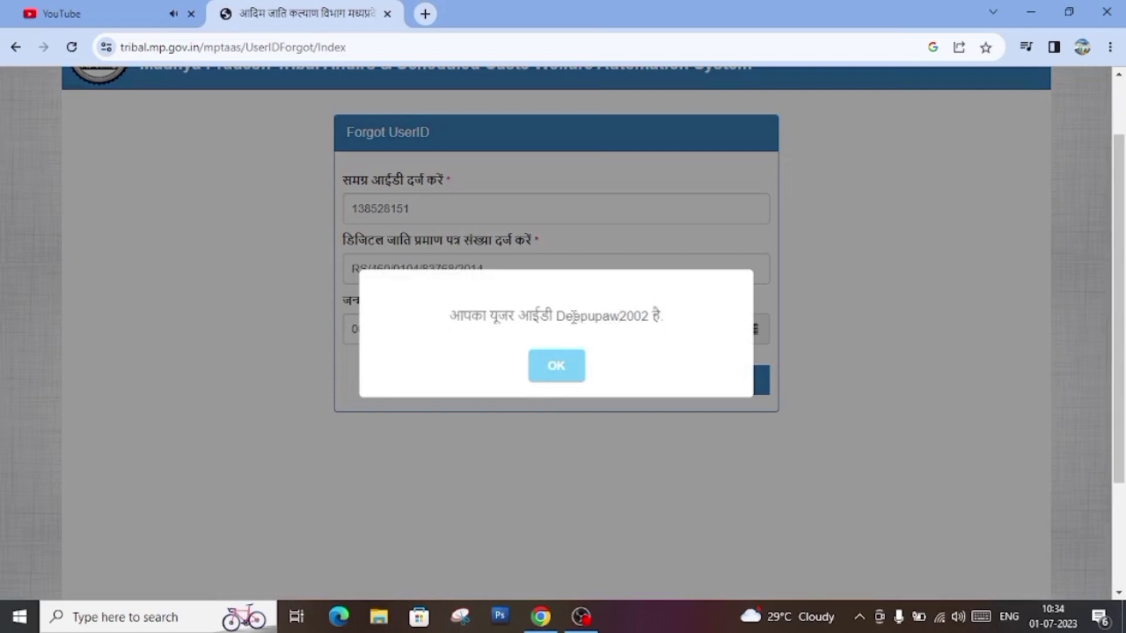
pyautogui.doubleClick(638, 319)
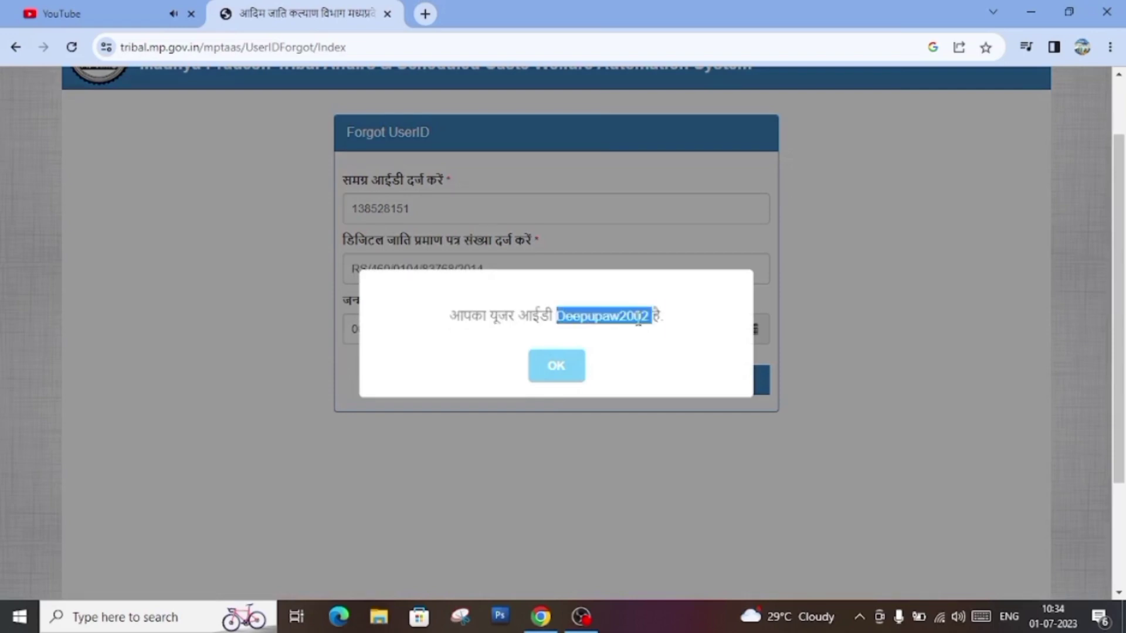
pyautogui.click(576, 380)
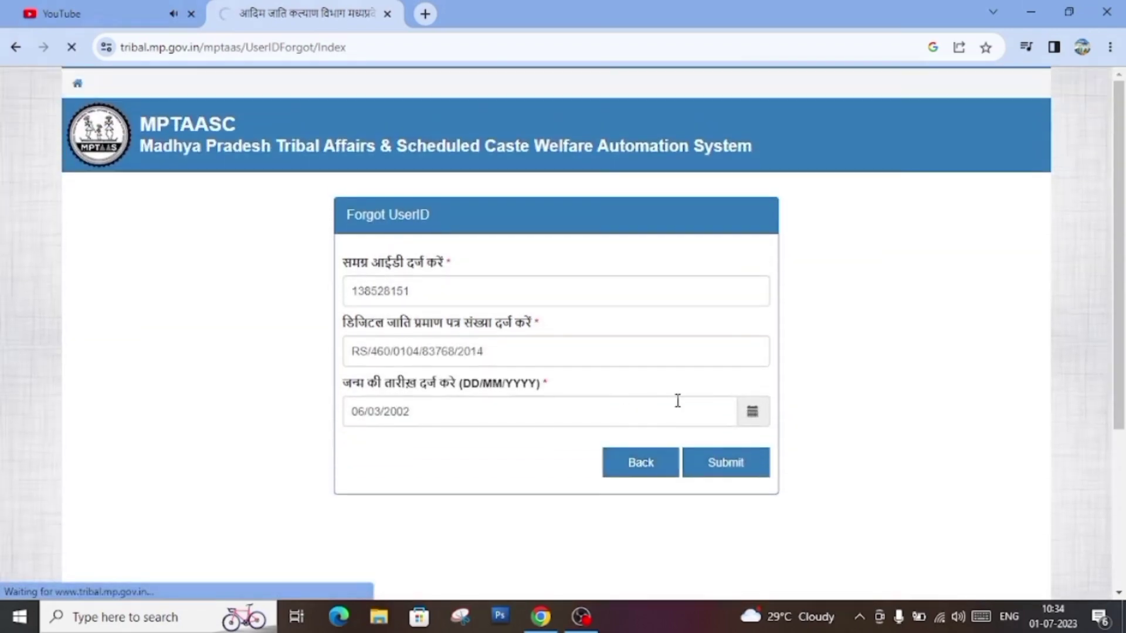
# Step: Go back to the login page, open Forgot Password, paste the recovered user ID, and continue
pyautogui.click(645, 468)
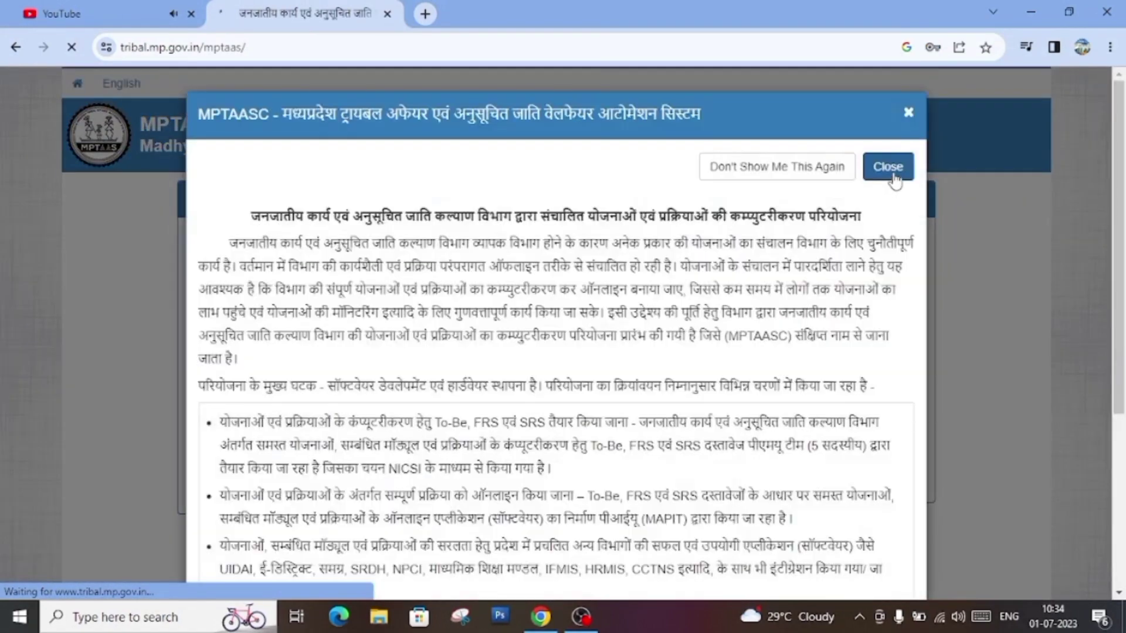
pyautogui.click(889, 167)
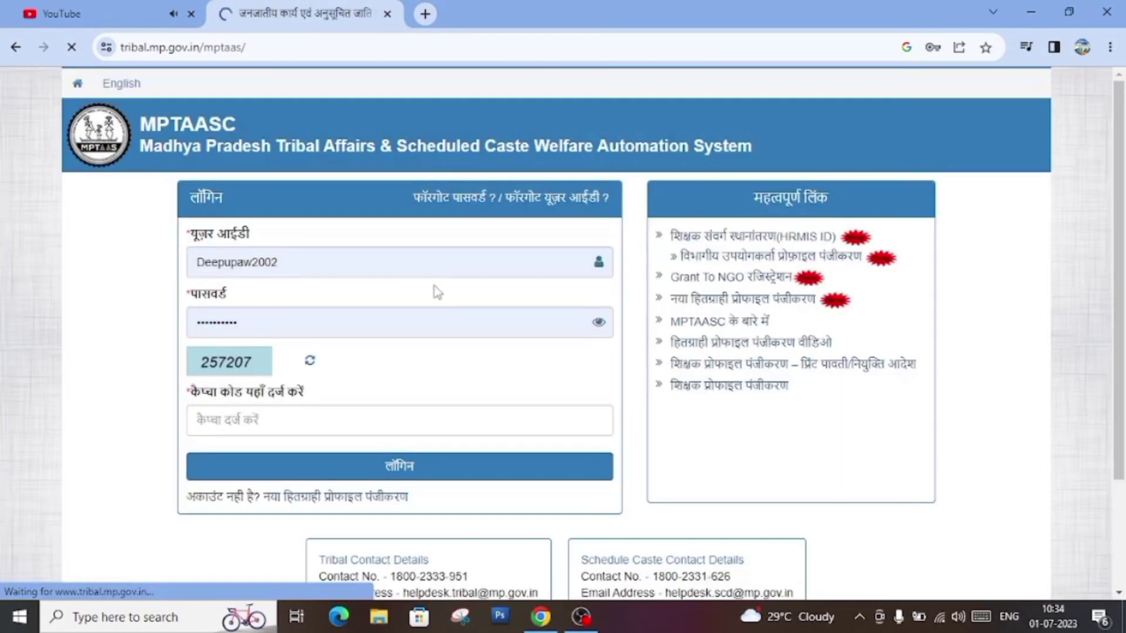
pyautogui.click(453, 202)
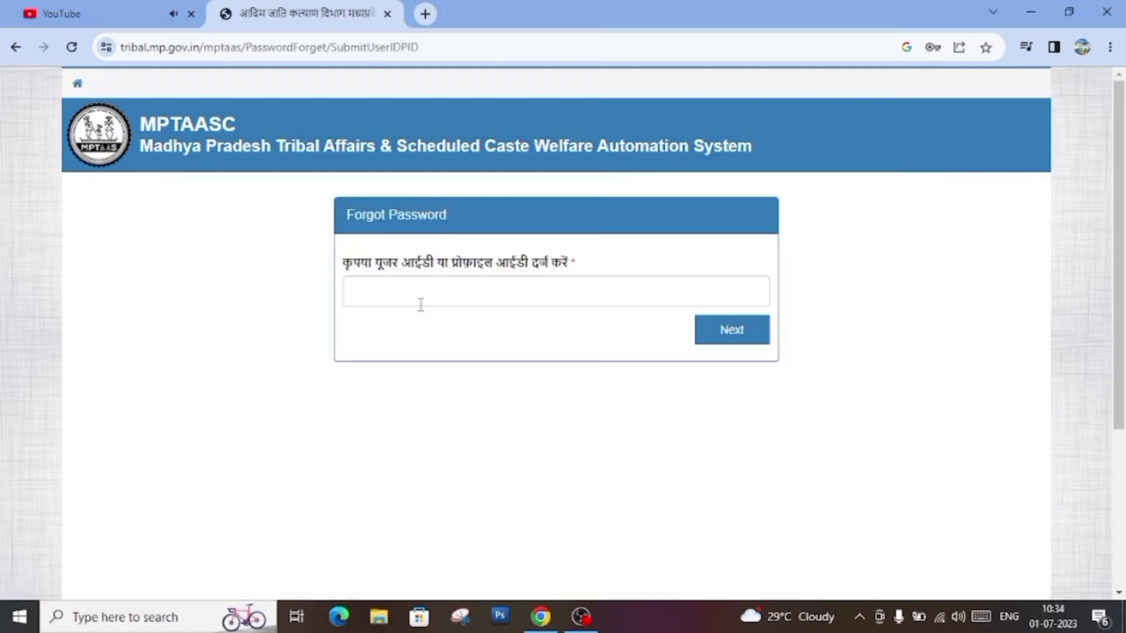
pyautogui.click(458, 296)
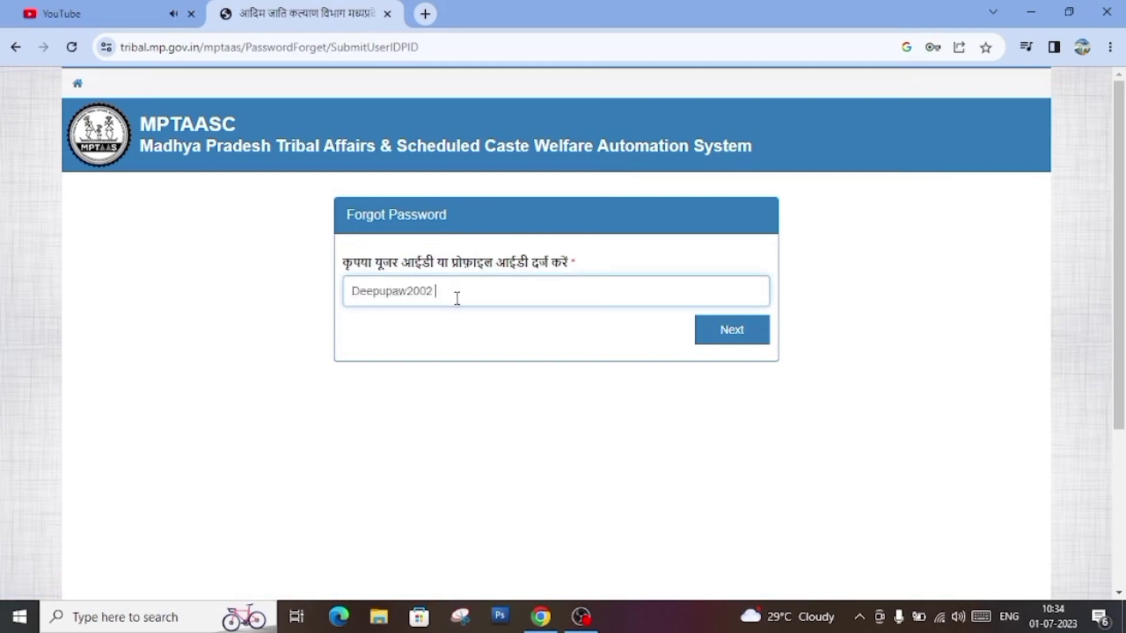
pyautogui.click(733, 340)
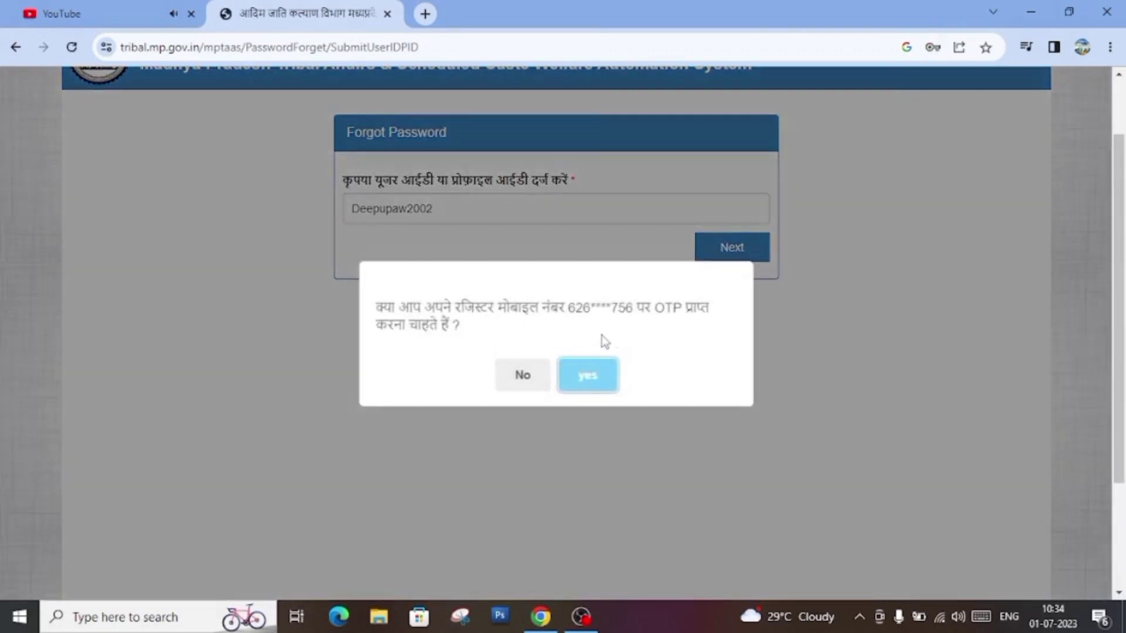
pyautogui.moveTo(391, 309); pyautogui.dragTo(708, 309)
pyautogui.click(708, 309)
pyautogui.doubleClick(698, 308)
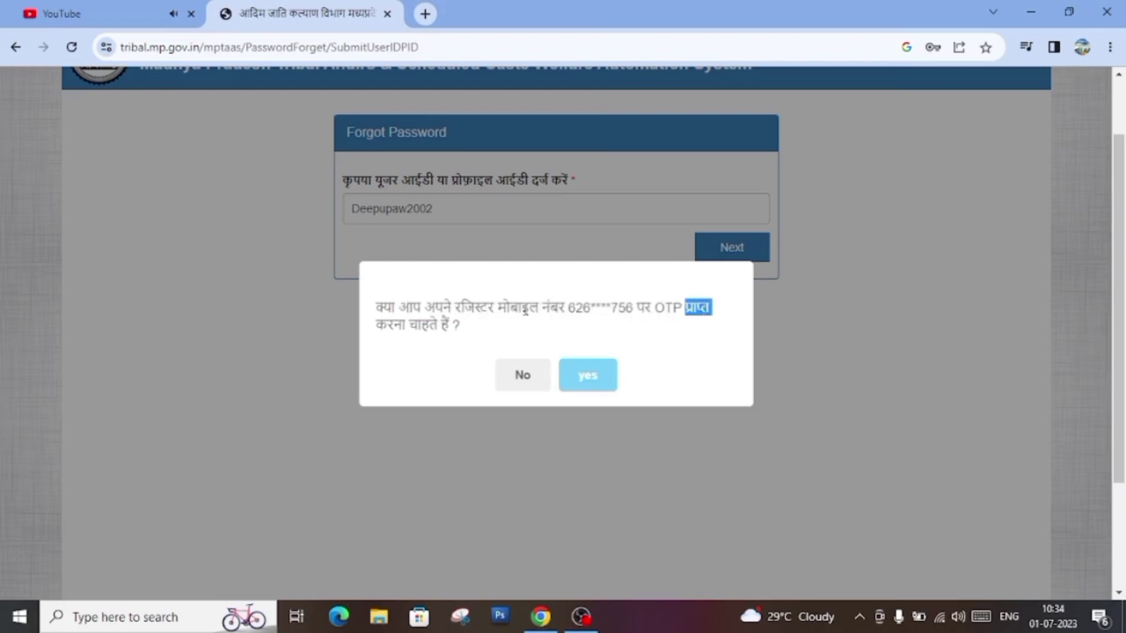
pyautogui.tripleClick(698, 308)
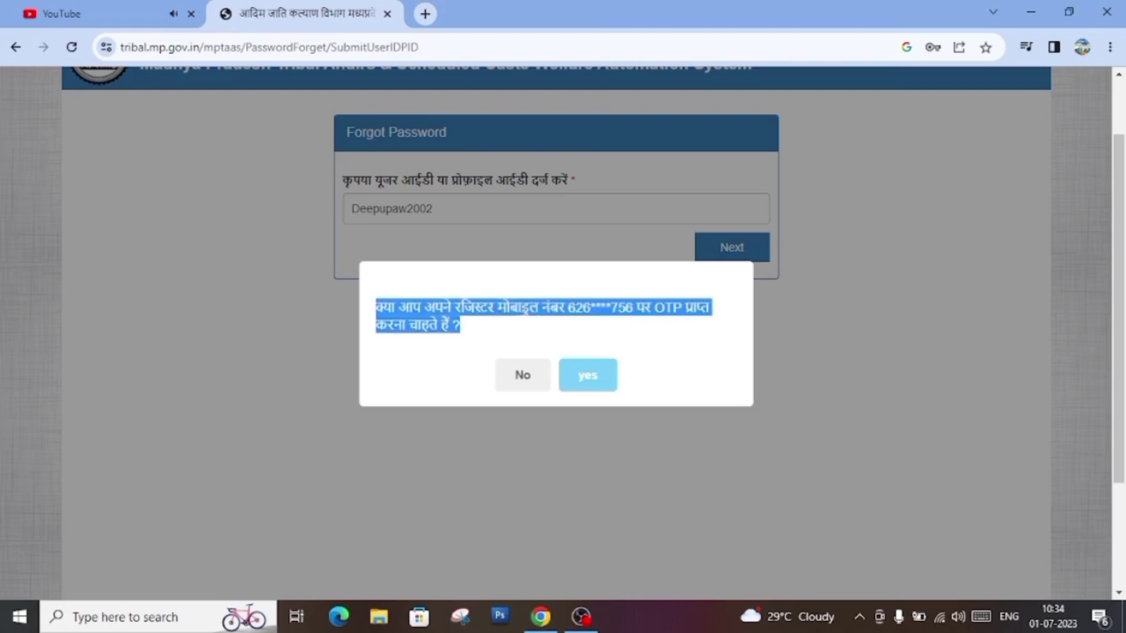
pyautogui.click(656, 307)
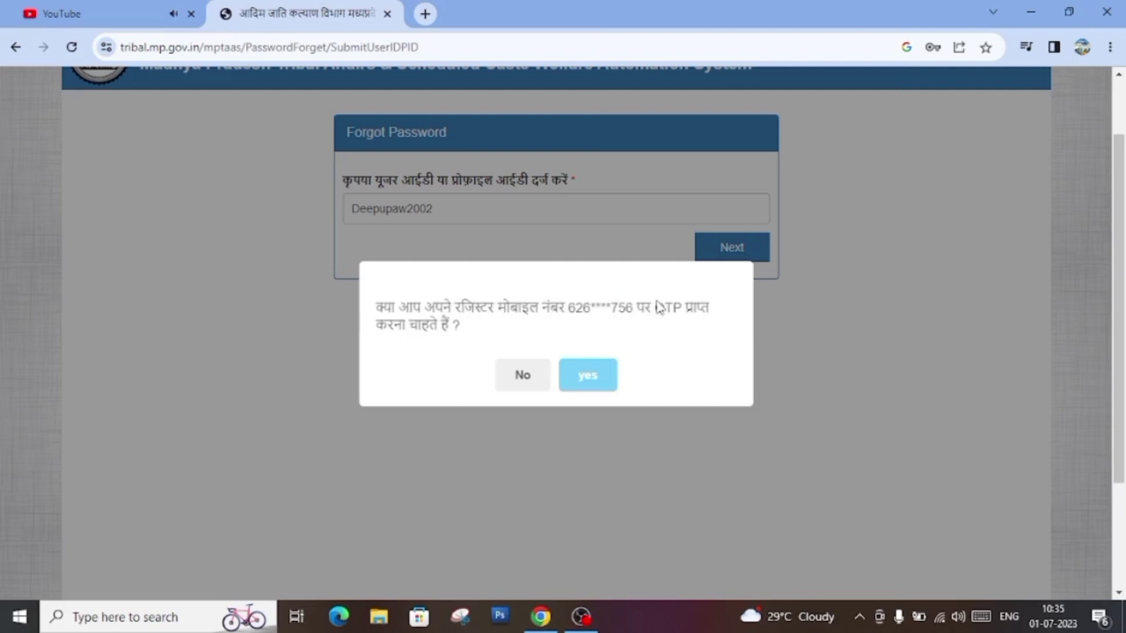
pyautogui.tripleClick(592, 307)
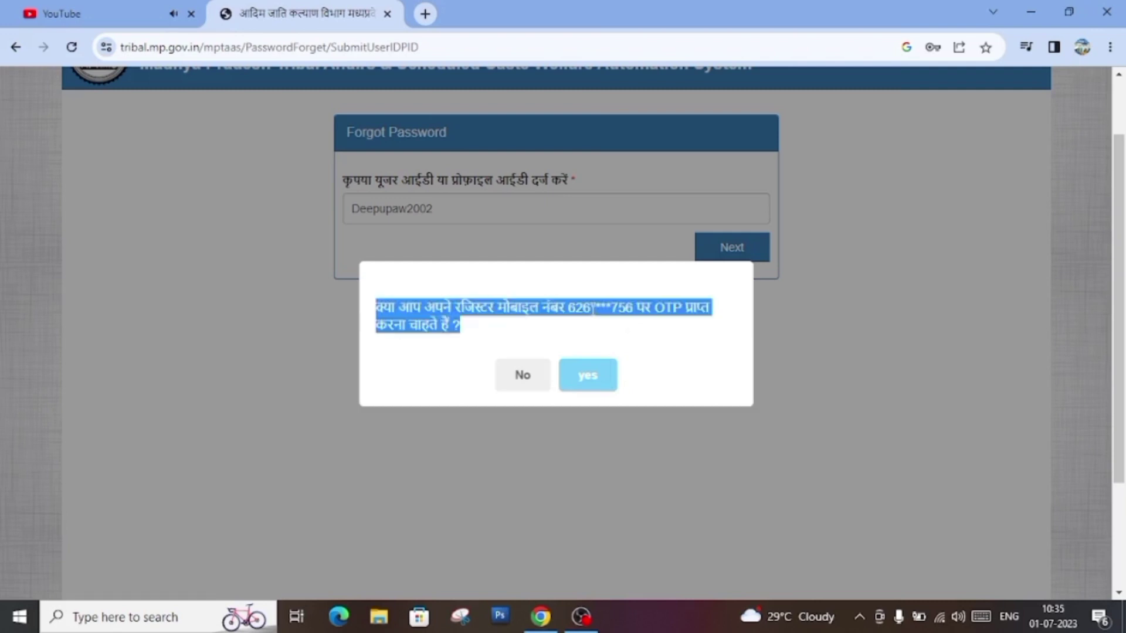
pyautogui.click(593, 308)
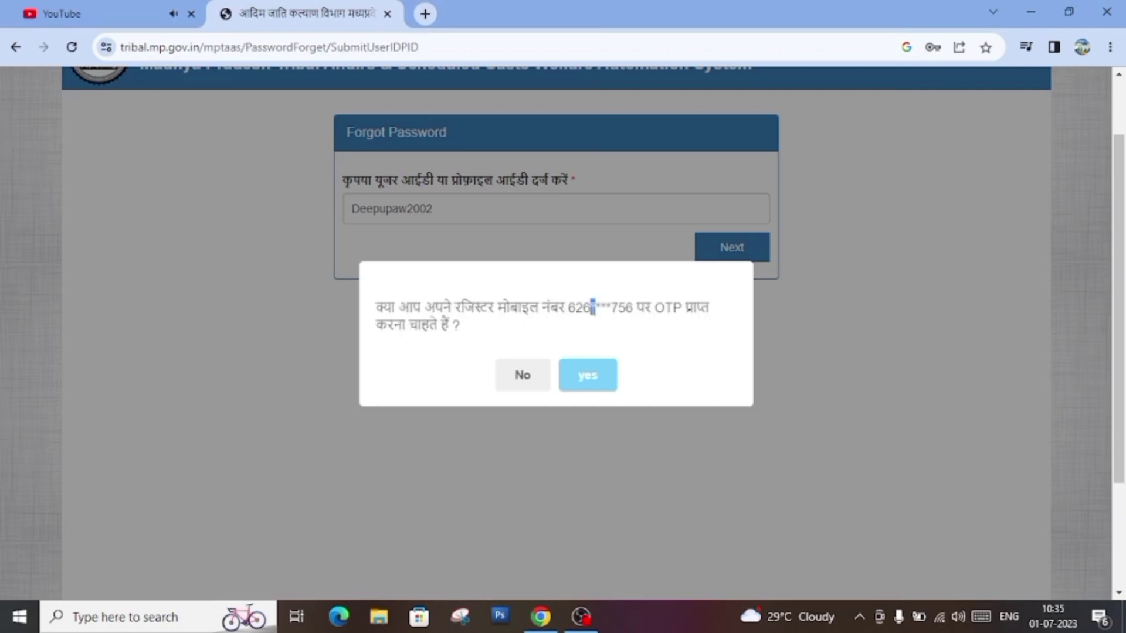
# Step: Decline the OTP to the registered mobile and use the alternative verification form
pyautogui.click(613, 326)
pyautogui.doubleClick(612, 309)
pyautogui.click(512, 381)
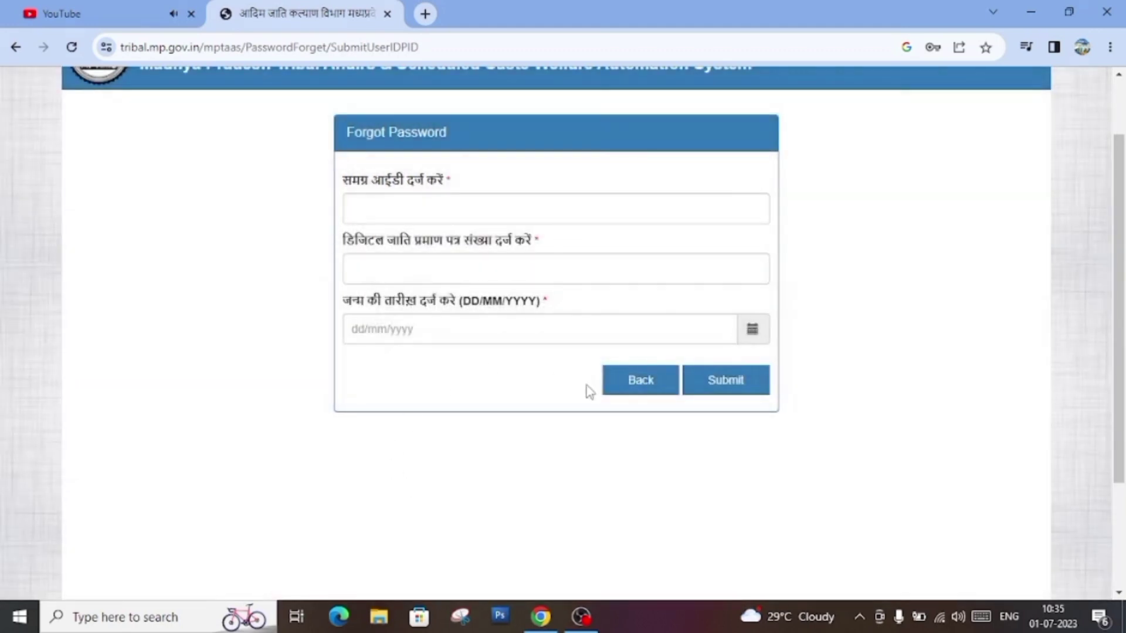
# Step: Enter the Samagra ID, caste certificate number and date of birth, then submit them
pyautogui.click(440, 203)
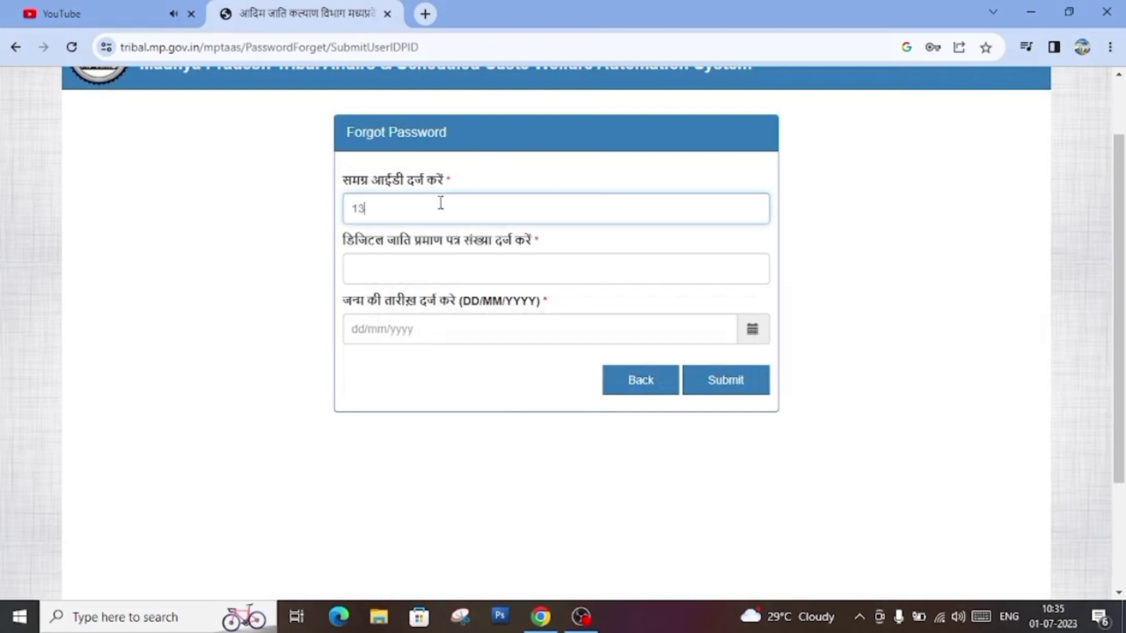
pyautogui.click(398, 261)
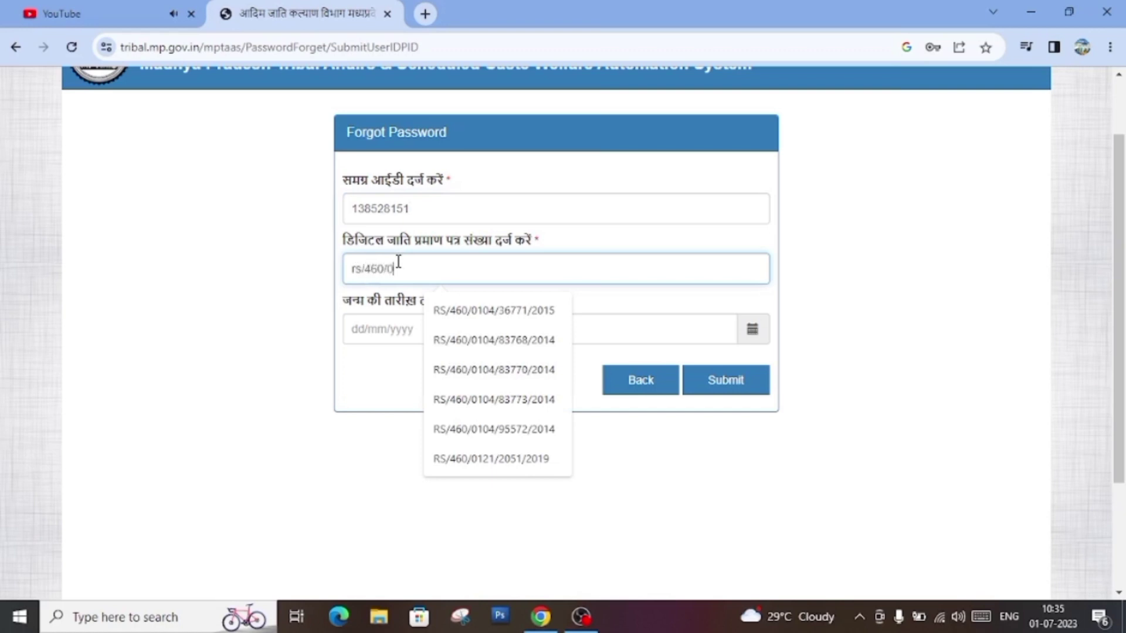
pyautogui.click(494, 340)
pyautogui.click(469, 329)
pyautogui.click(470, 399)
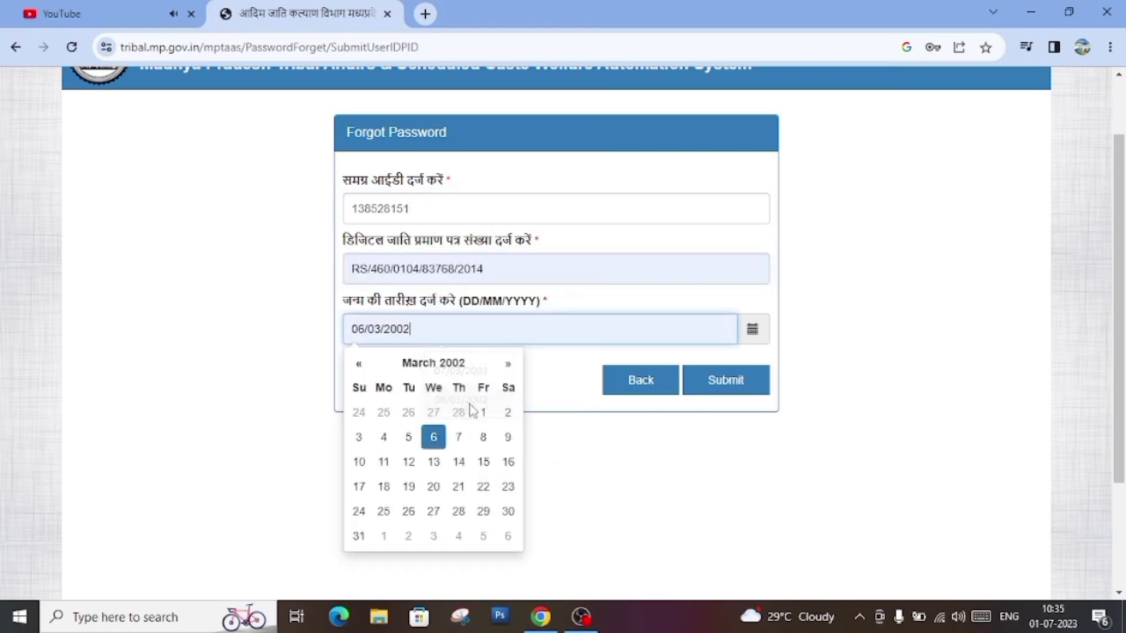
pyautogui.click(453, 437)
pyautogui.click(732, 386)
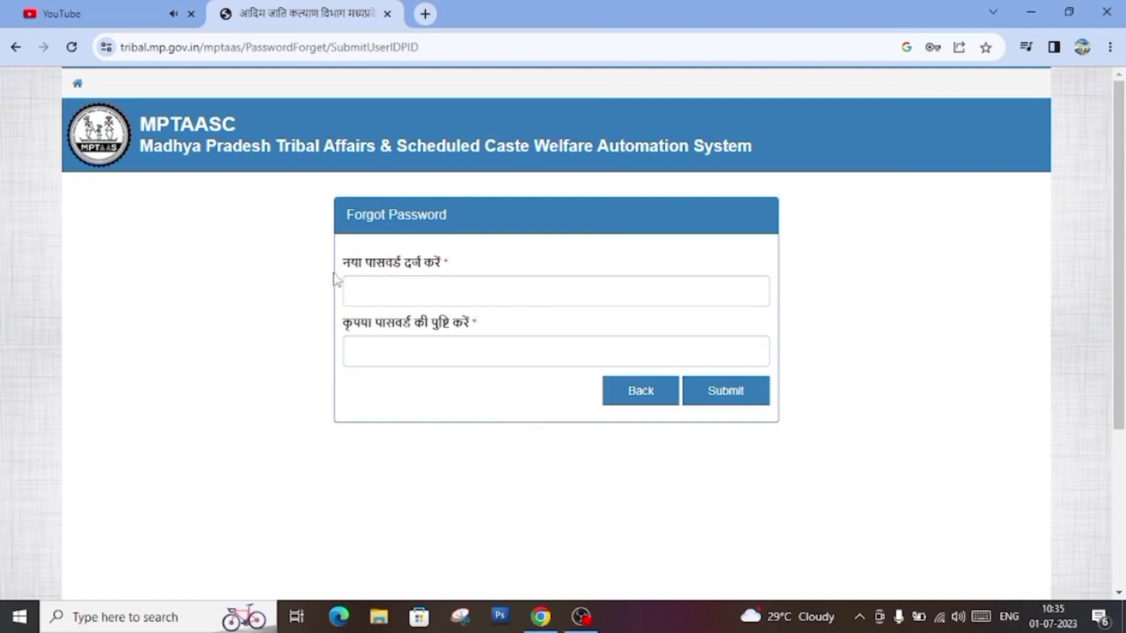
# Step: Paste the new password into both the password and confirm-password fields and submit
pyautogui.moveTo(363, 267); pyautogui.dragTo(427, 261)
pyautogui.moveTo(360, 339); pyautogui.dragTo(437, 280)
pyautogui.click(437, 280)
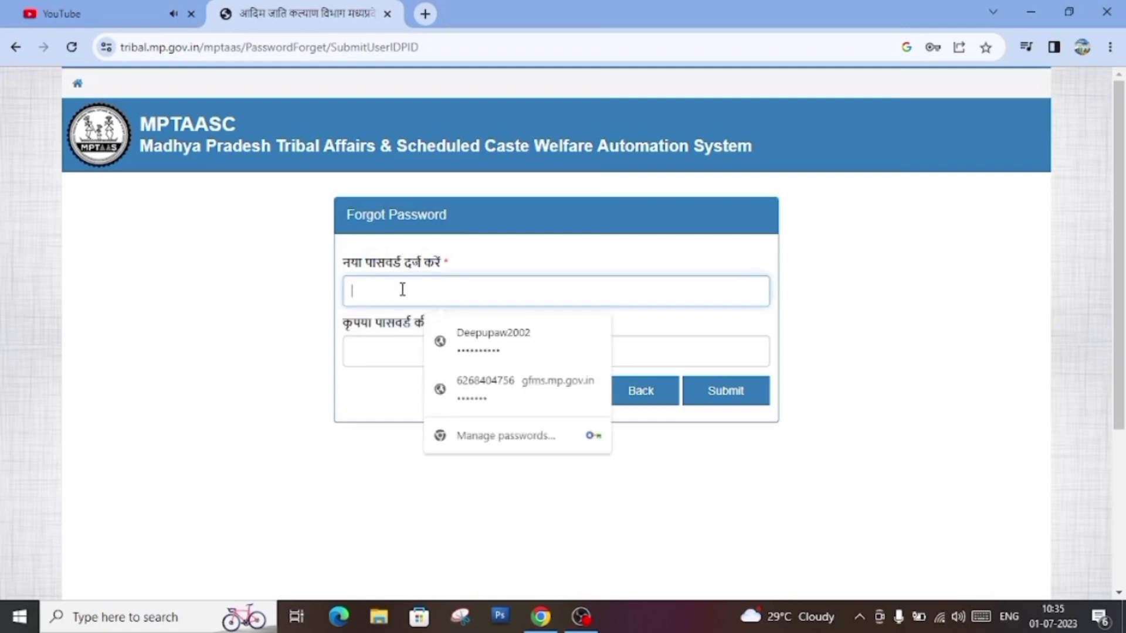
pyautogui.hotkey('ctrl', 'v')
pyautogui.click(436, 348)
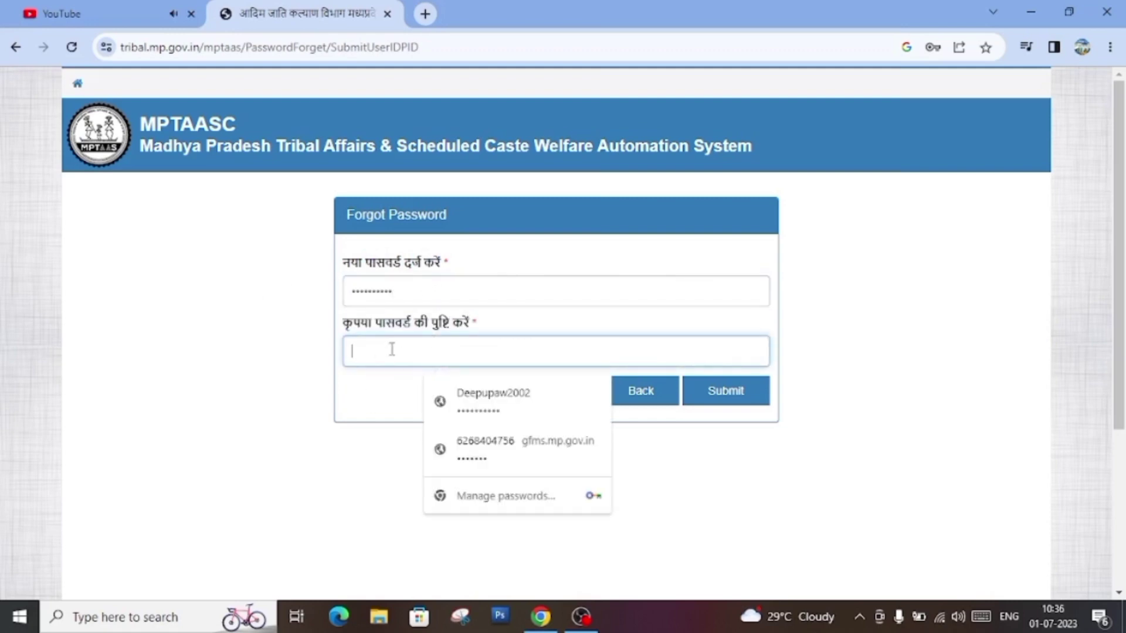
pyautogui.hotkey('ctrl', 'v')
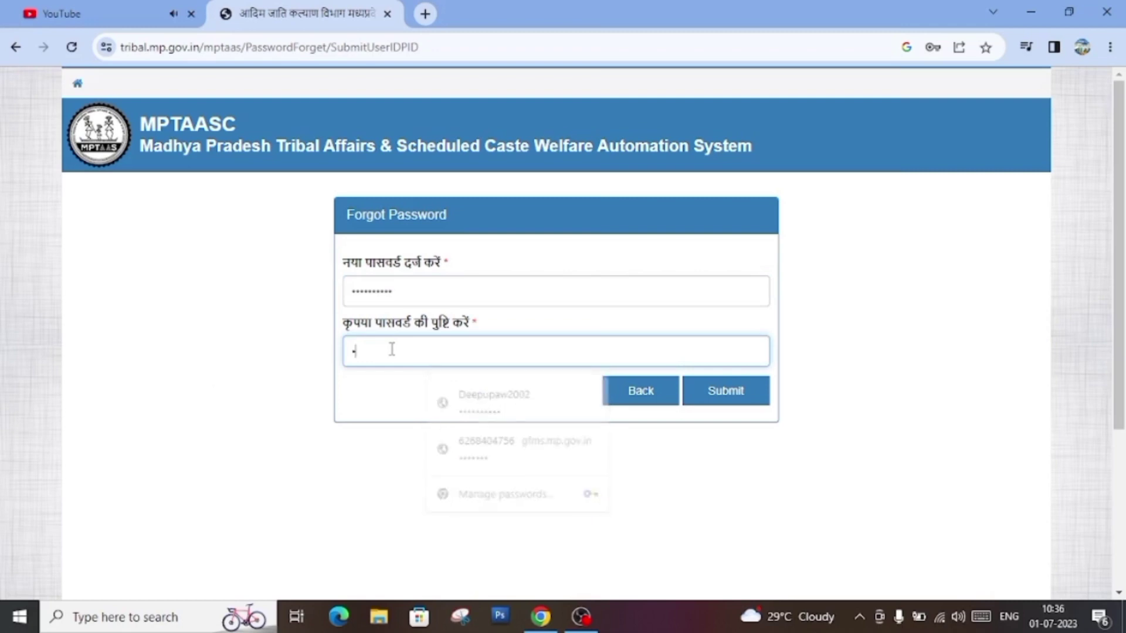
pyautogui.click(751, 397)
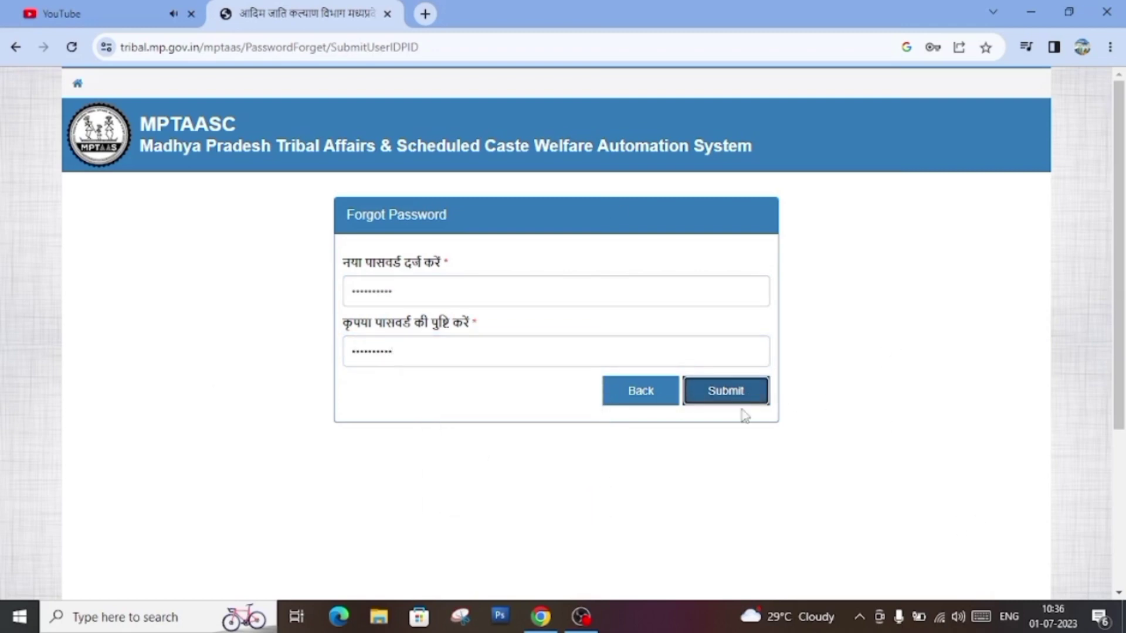
# Step: Acknowledge the 'password updated' alert with OK
pyautogui.scroll(-3, 211, 362)
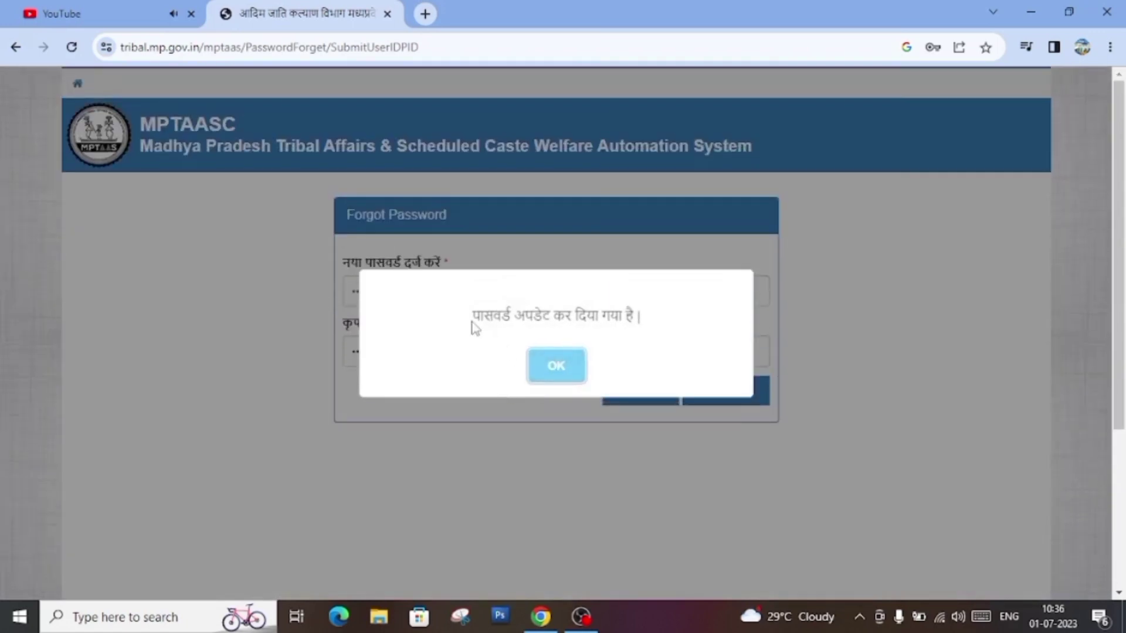
pyautogui.moveTo(478, 313); pyautogui.dragTo(671, 318)
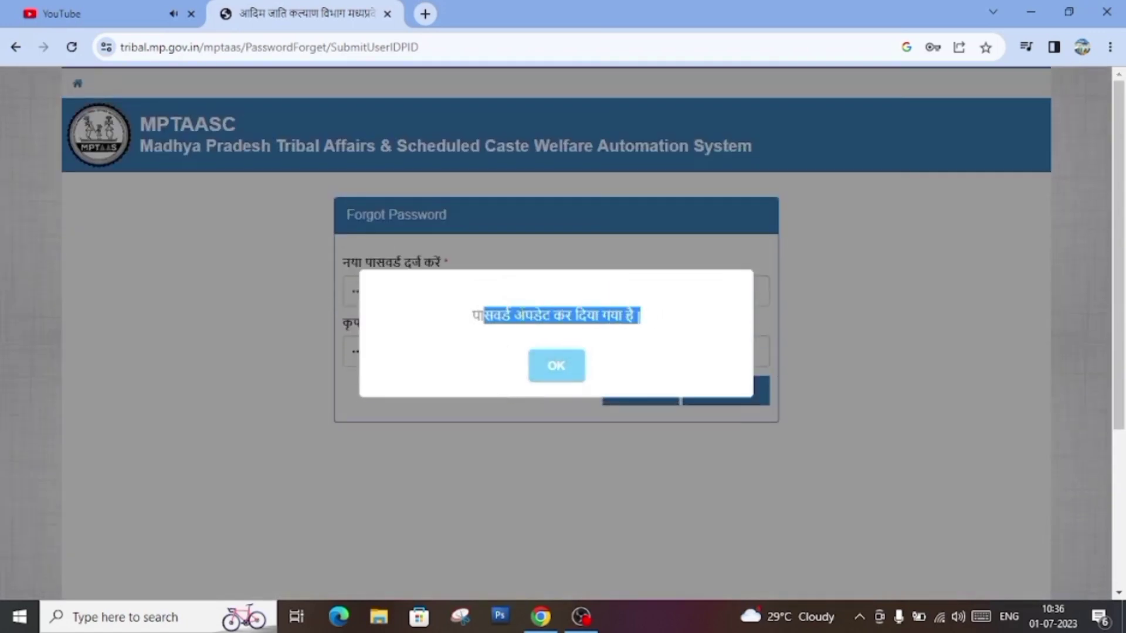
pyautogui.tripleClick(481, 314)
pyautogui.click(535, 378)
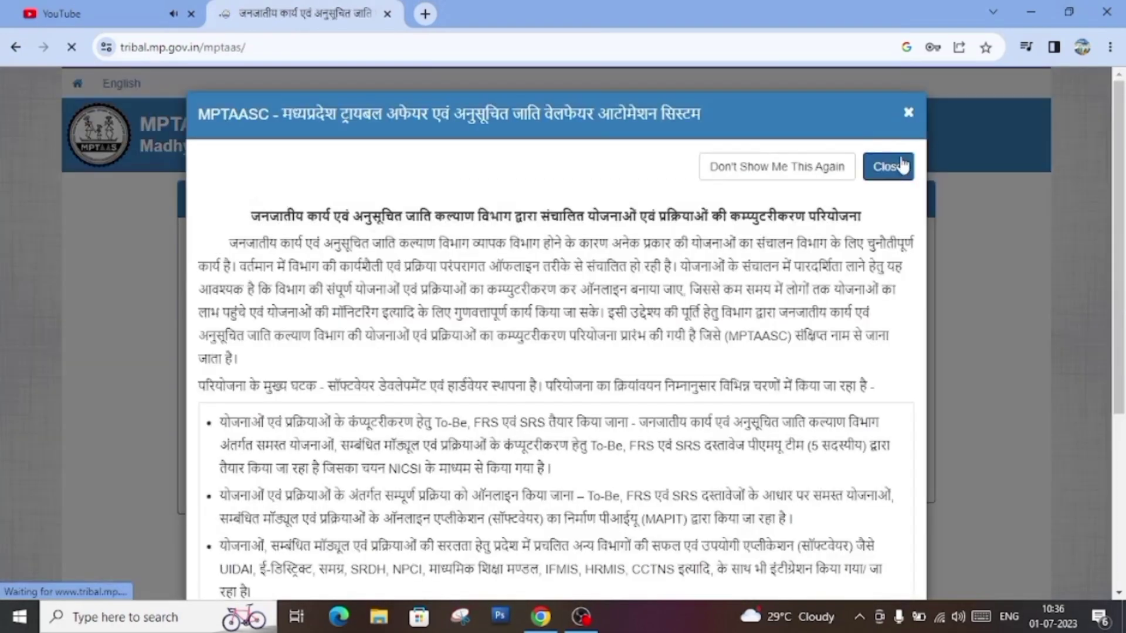
# Step: Log in with the saved user ID and new password, entering the captcha code
pyautogui.click(886, 166)
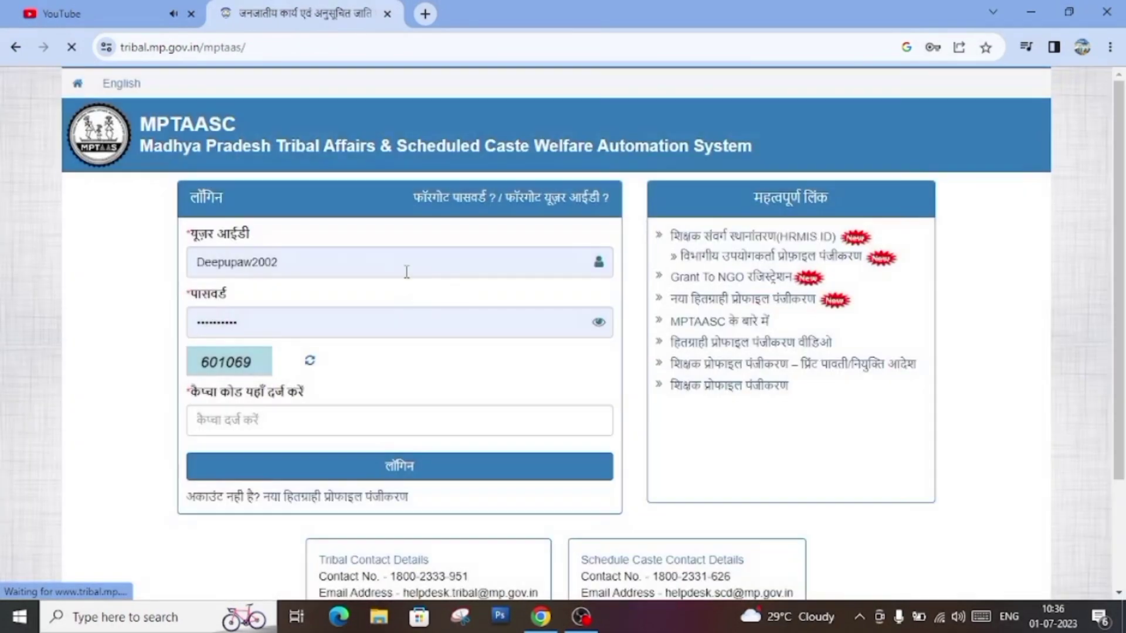
pyautogui.moveTo(197, 262); pyautogui.dragTo(338, 267)
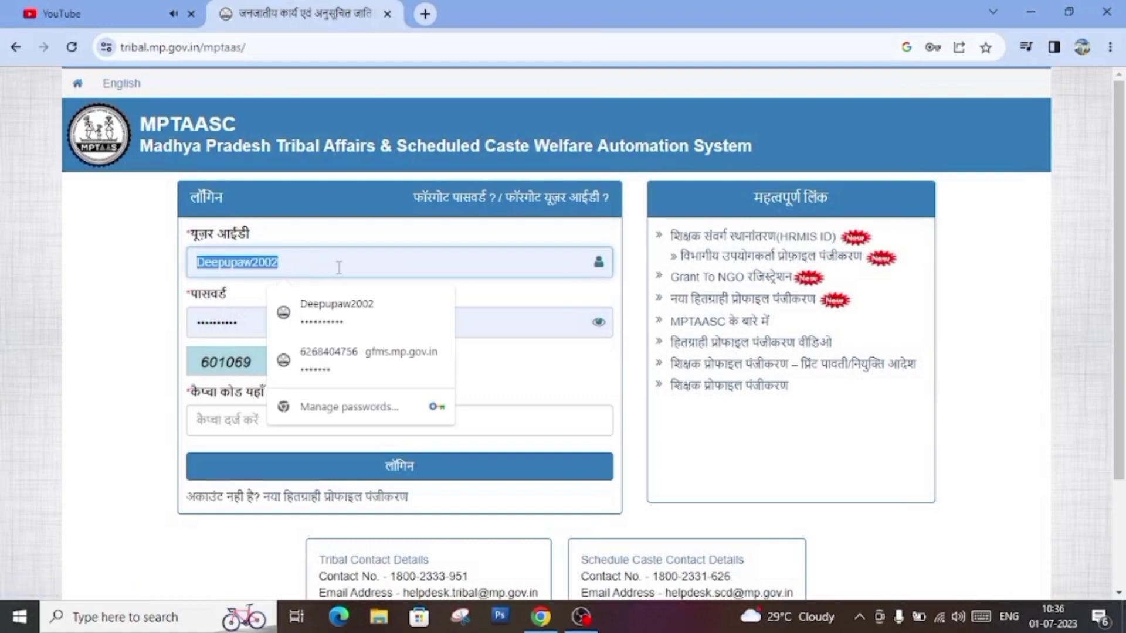
pyautogui.press('BackSpace')
pyautogui.click(334, 311)
pyautogui.click(261, 421)
pyautogui.write('601069')
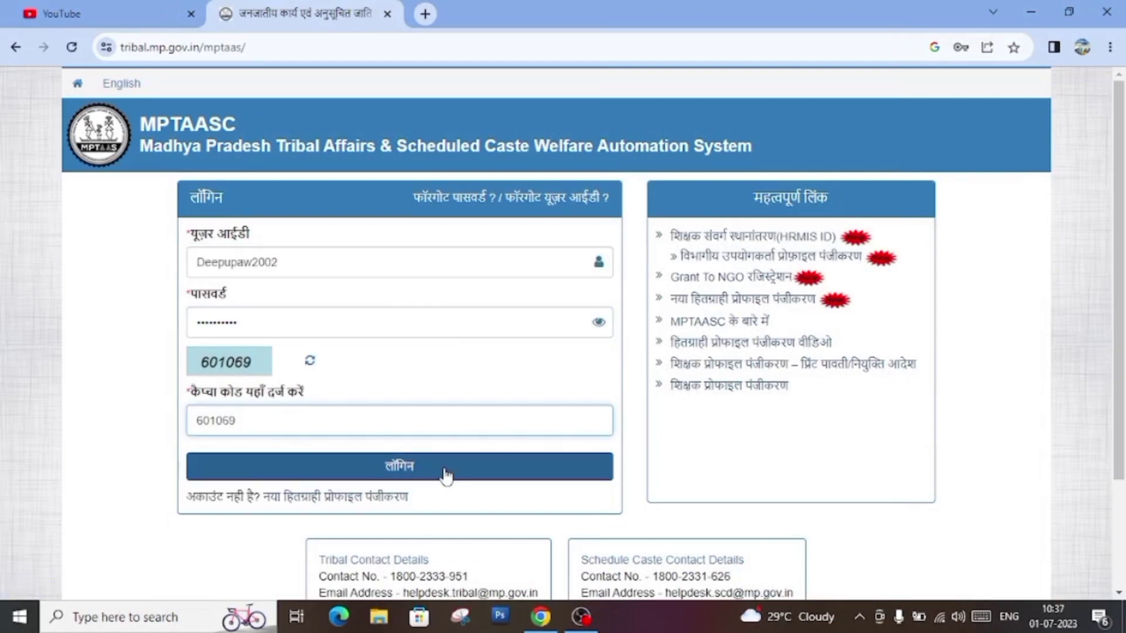
pyautogui.click(445, 477)
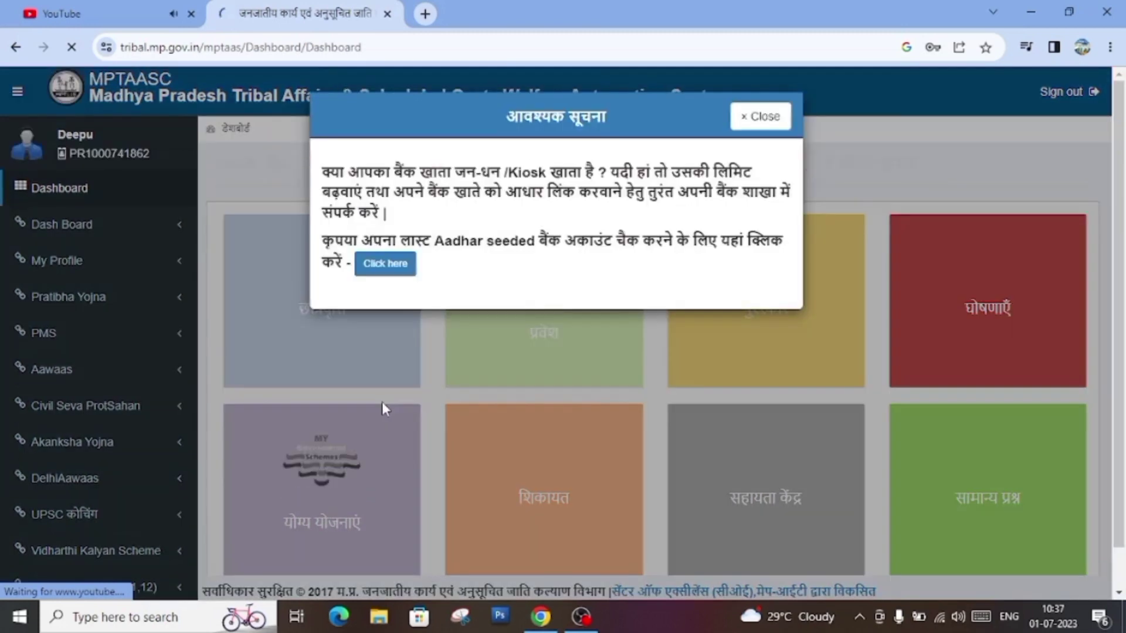
# Step: Decline the browser's password update, then open My Profile > Print Profile Detail
pyautogui.scroll(-1, 382, 402)
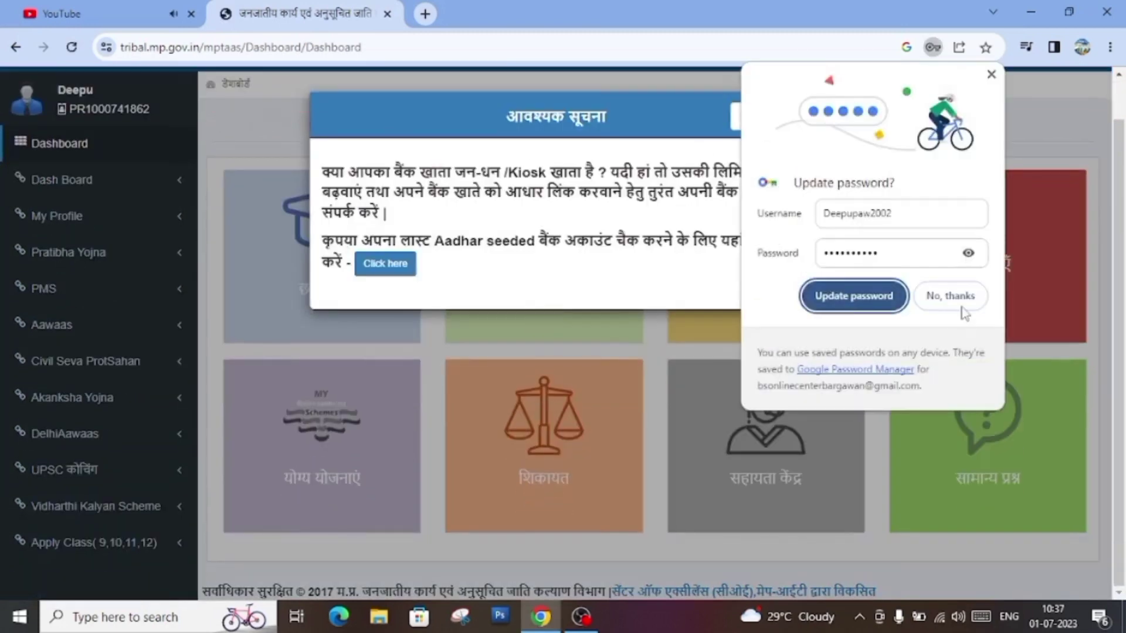
pyautogui.click(955, 300)
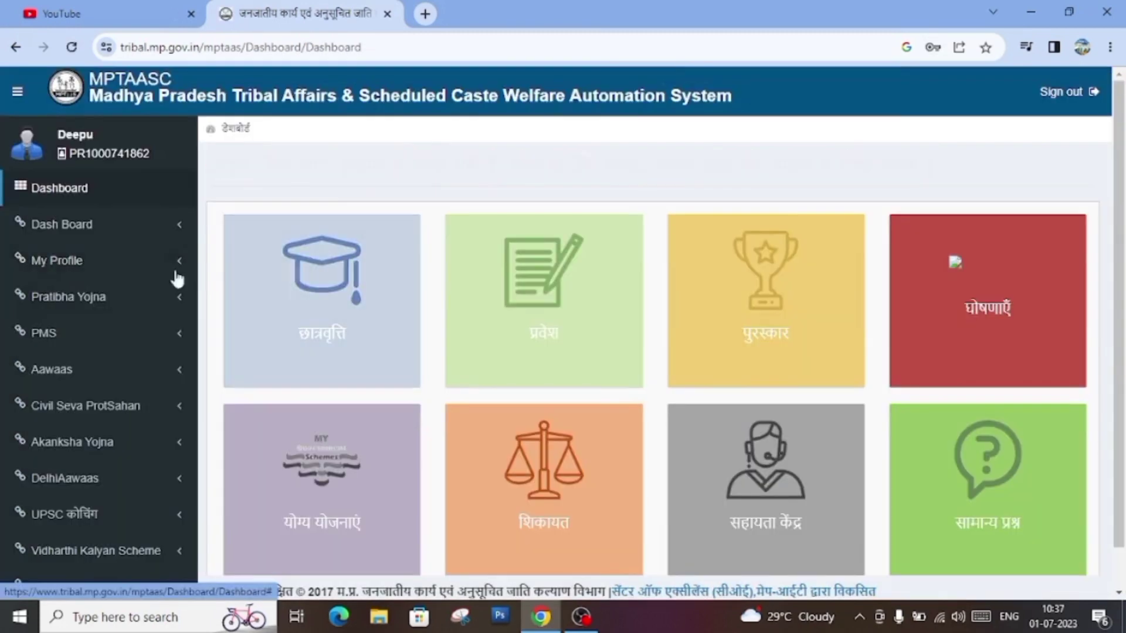
pyautogui.click(130, 262)
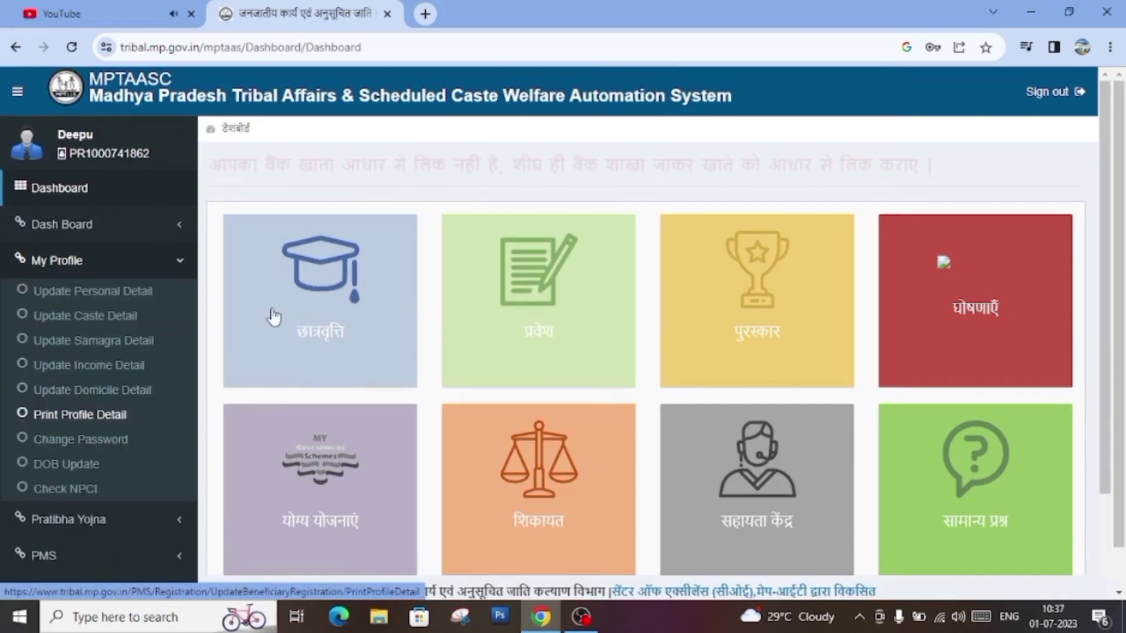
pyautogui.click(97, 416)
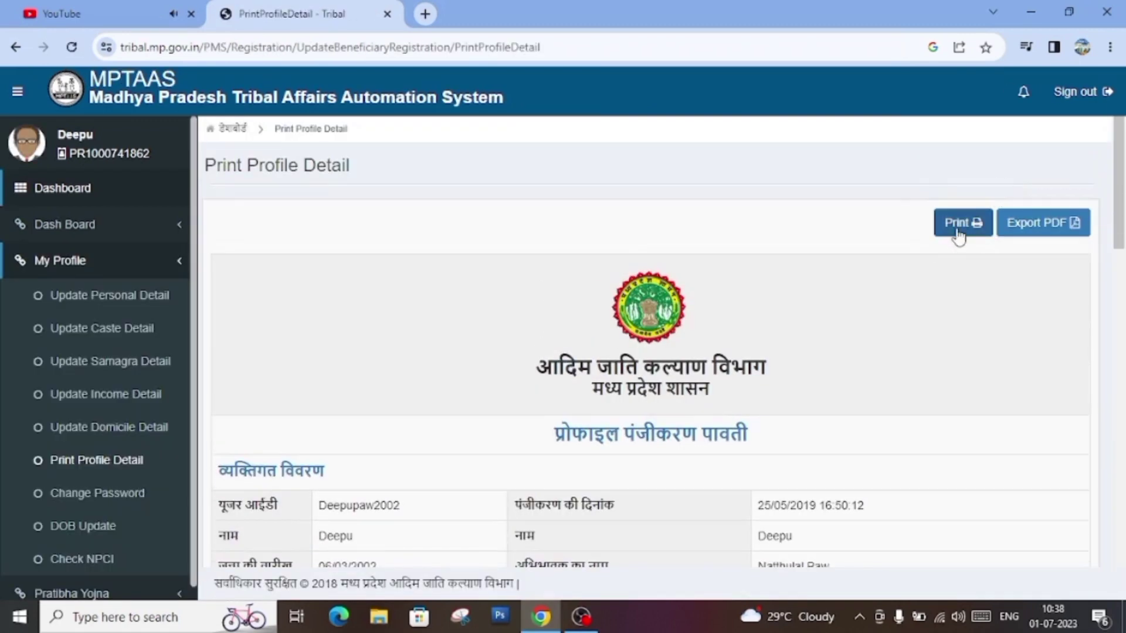
# Step: Open the profile print preview and set the paper size to A3 297 x 420 mm
pyautogui.click(959, 230)
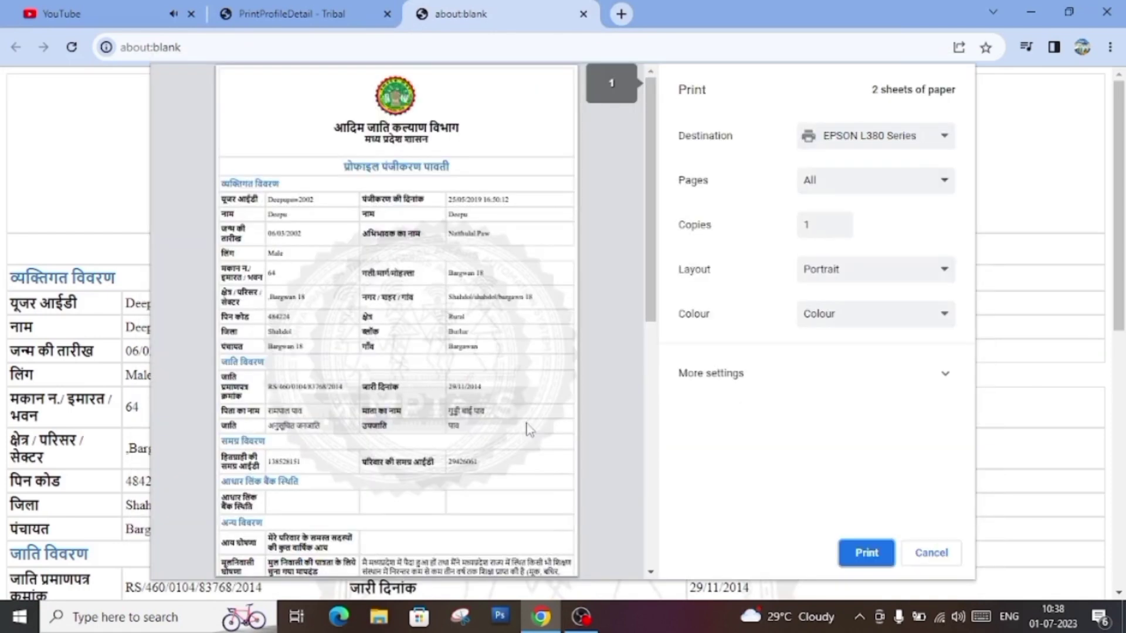
pyautogui.scroll(-10, 573, 407)
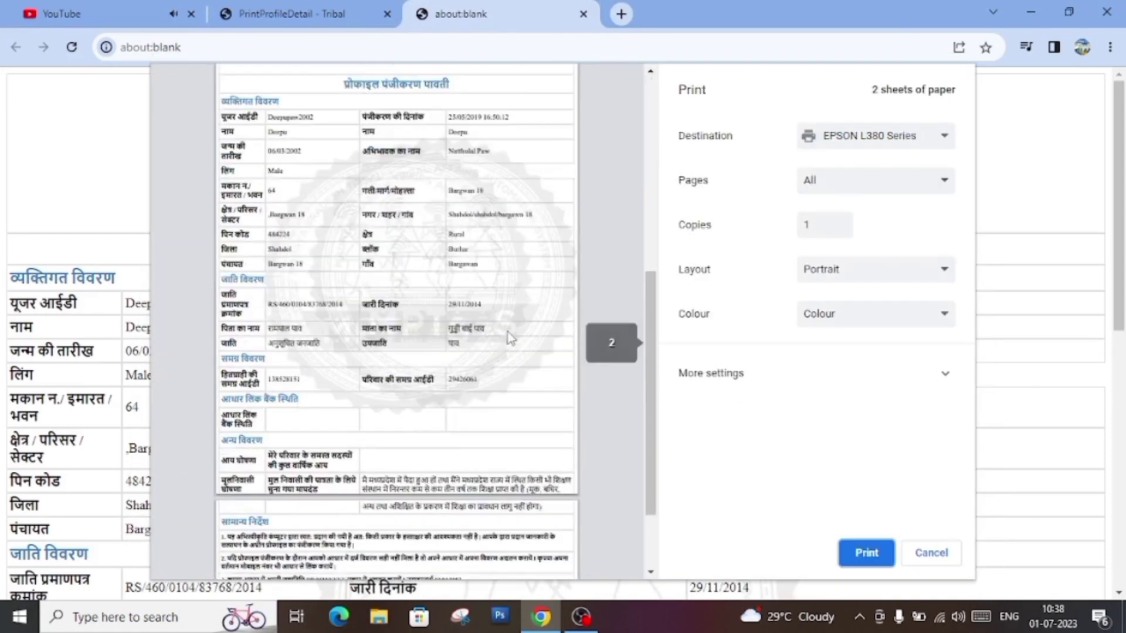
pyautogui.scroll(10, 506, 481)
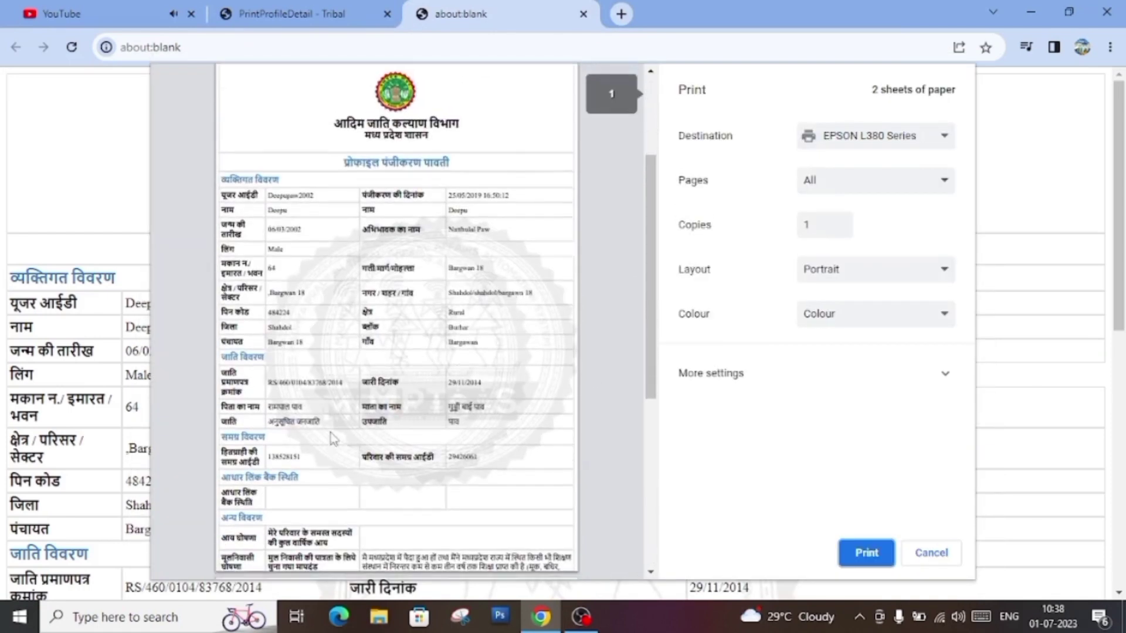
pyautogui.scroll(-3, 316, 437)
pyautogui.scroll(-3, 521, 406)
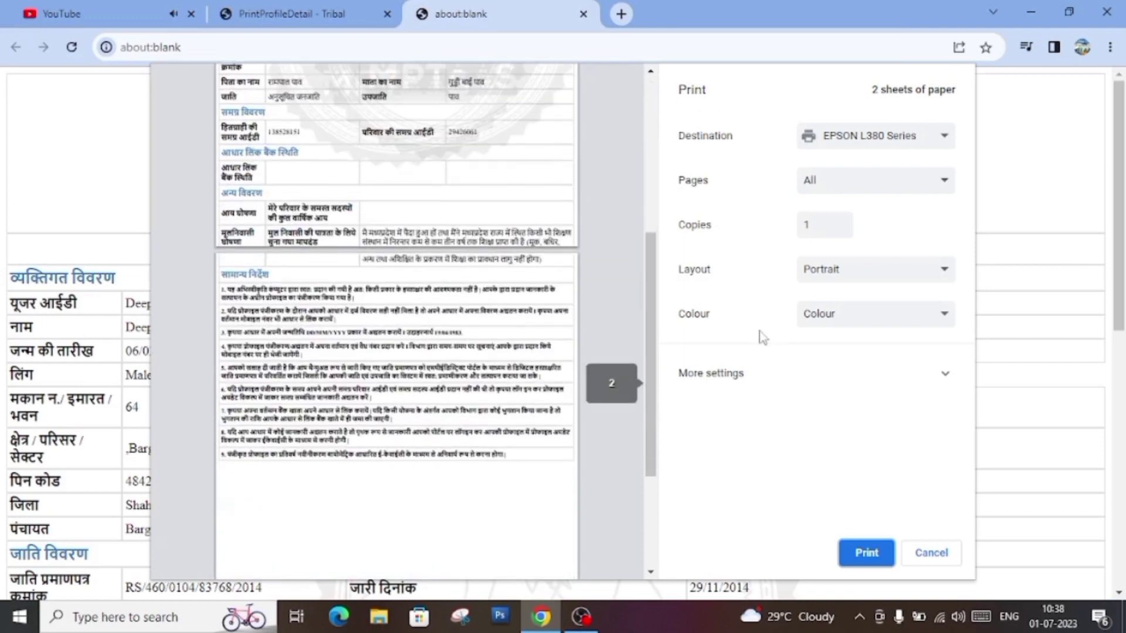
pyautogui.click(808, 368)
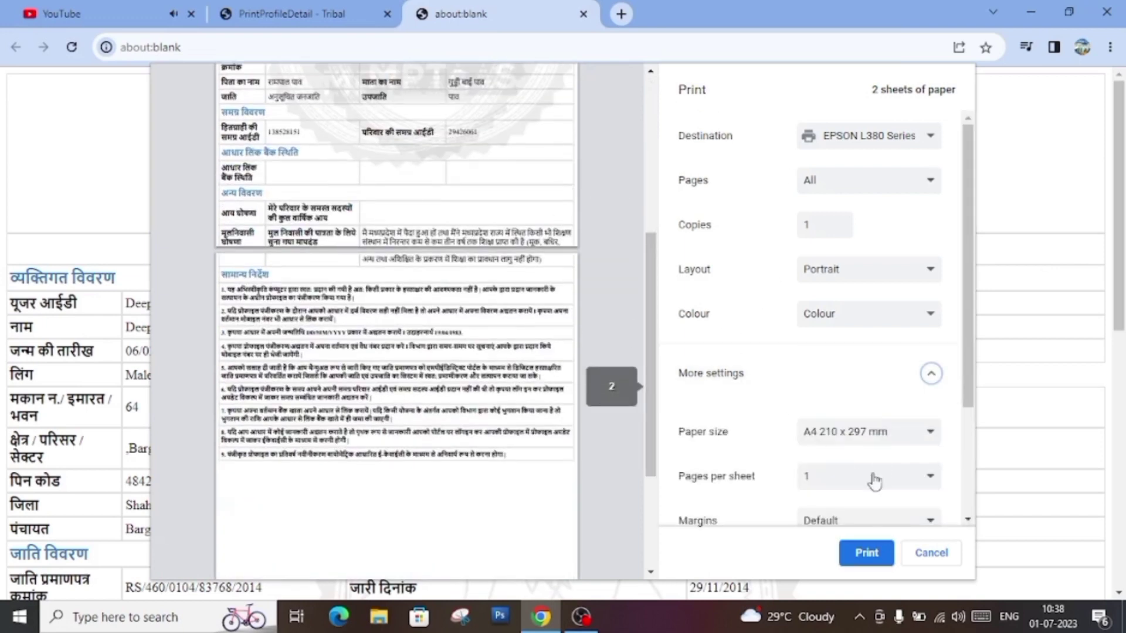
pyautogui.click(893, 448)
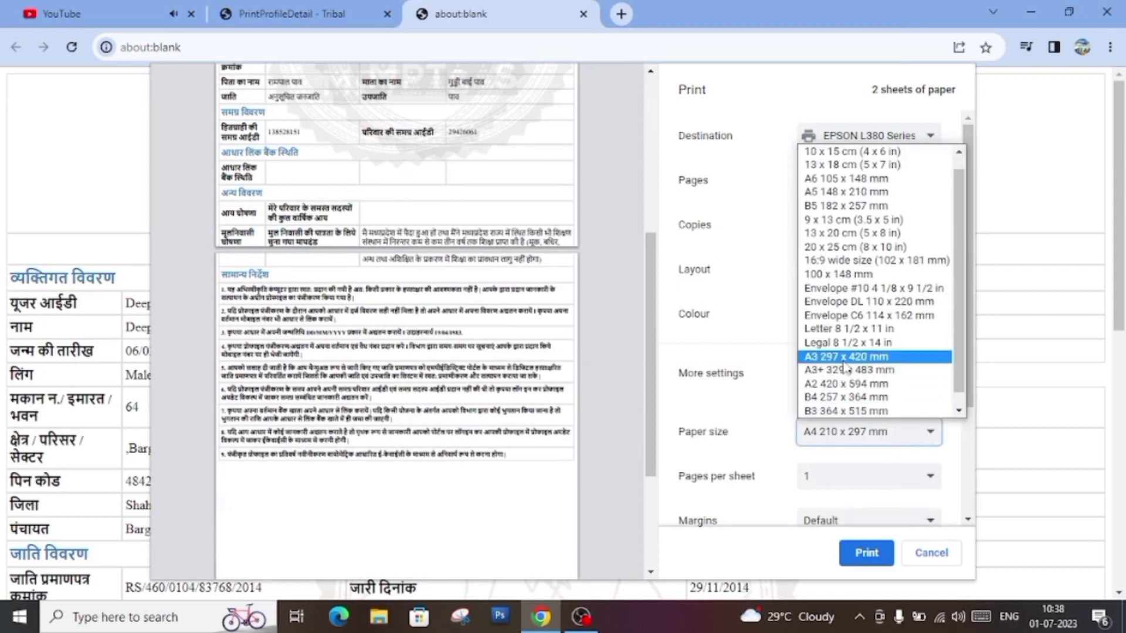
pyautogui.click(848, 358)
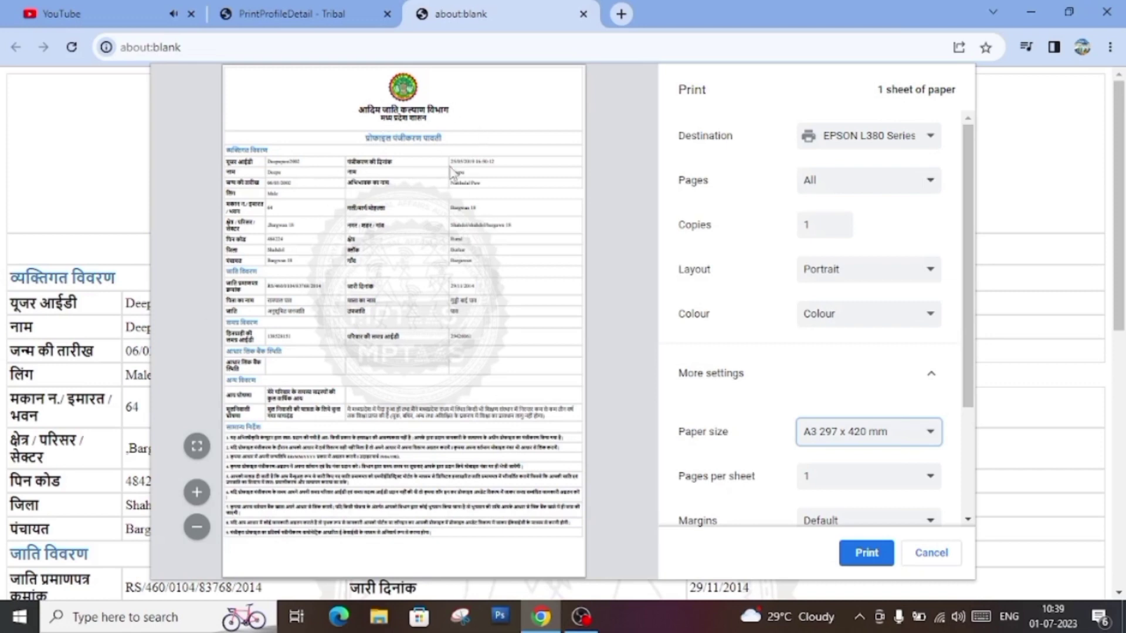
# Step: Cancel the print preview without printing and return to the profile page
pyautogui.scroll(-3, 385, 319)
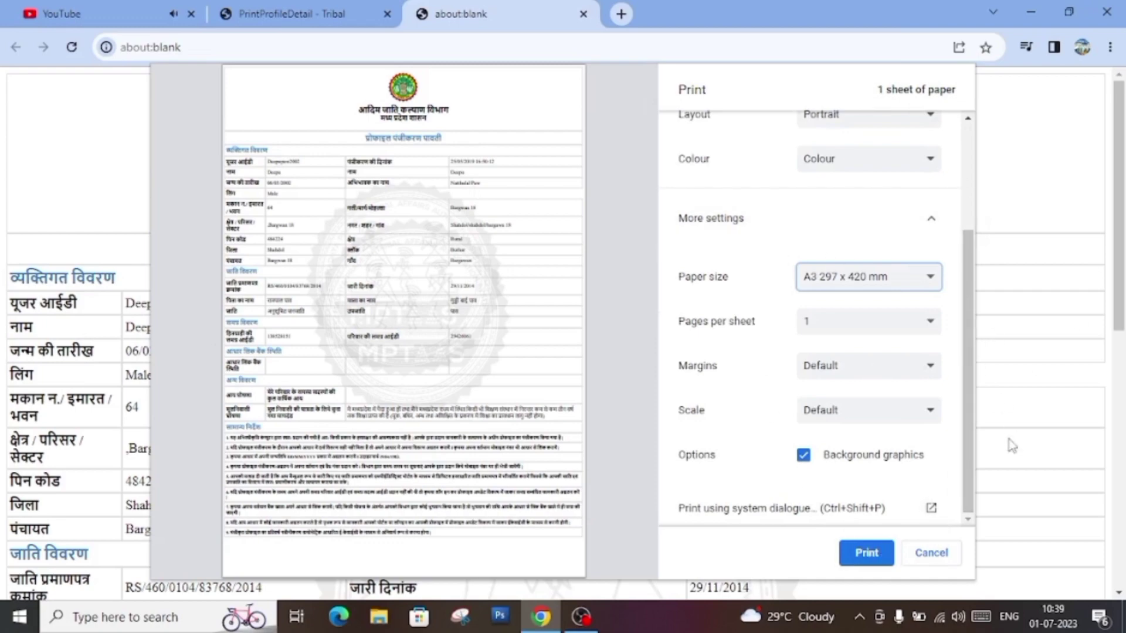
pyautogui.click(931, 552)
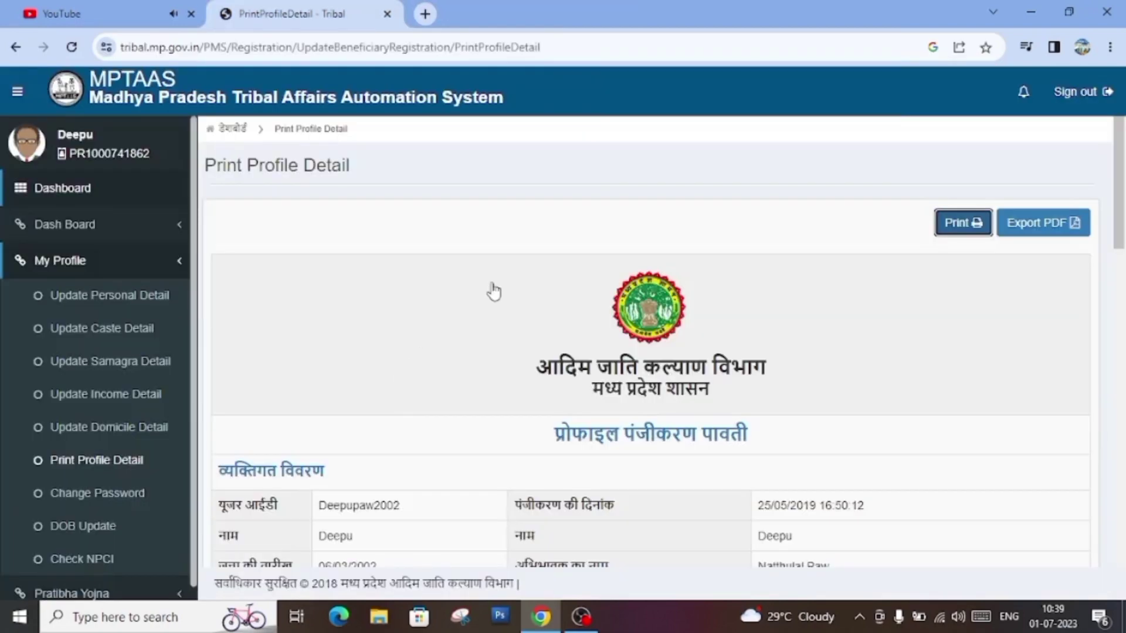
pyautogui.scroll(-8, 494, 291)
pyautogui.scroll(5, 477, 344)
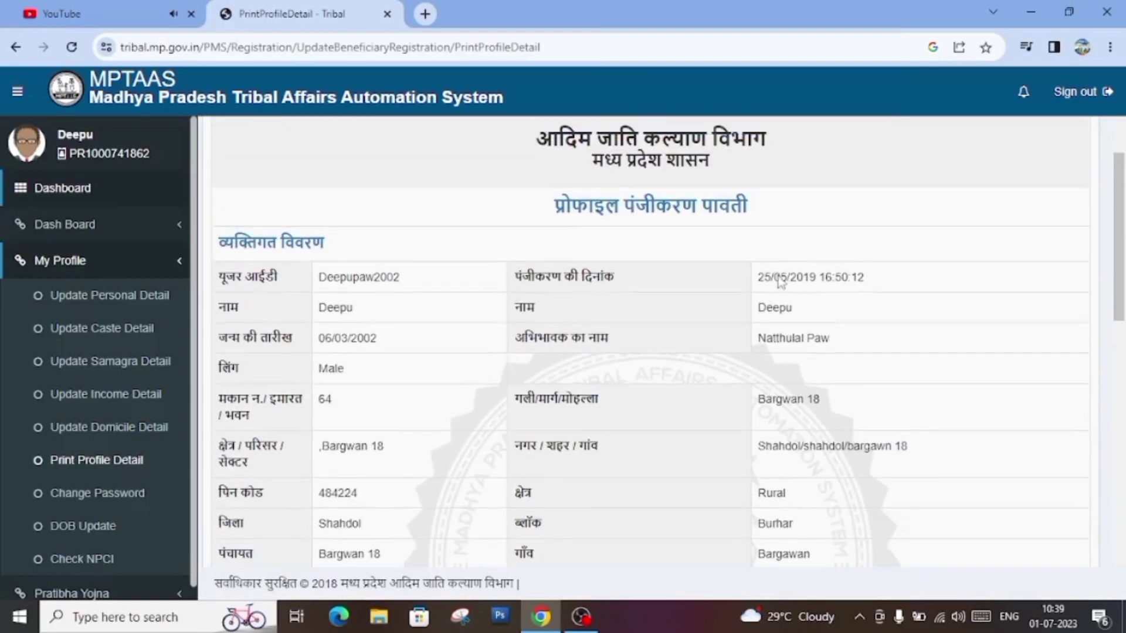
pyautogui.scroll(4, 211, 327)
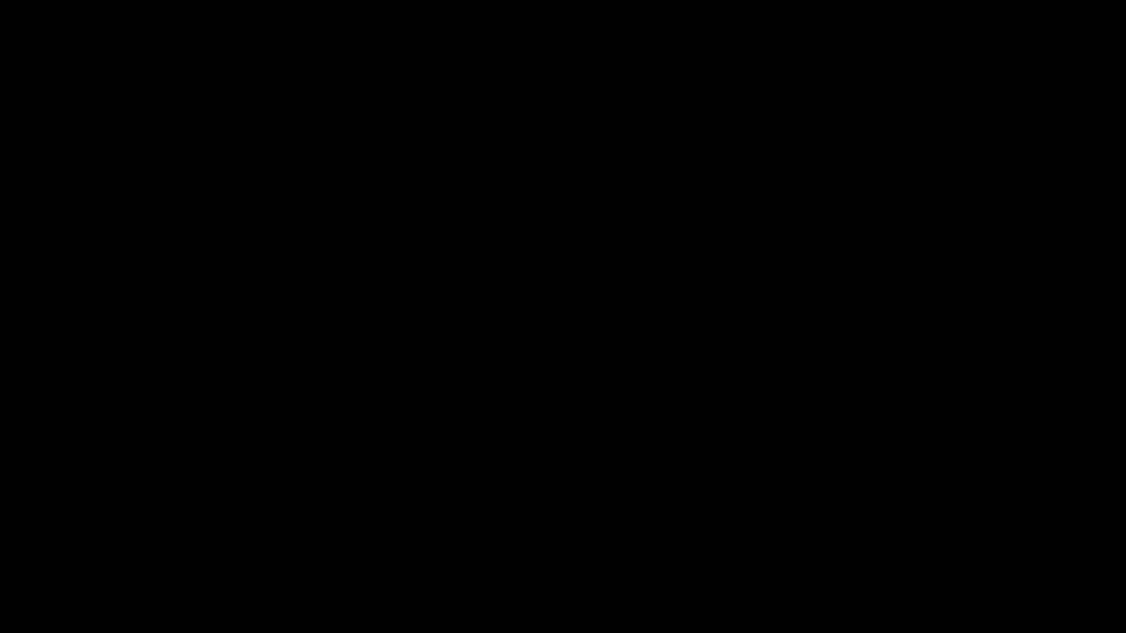